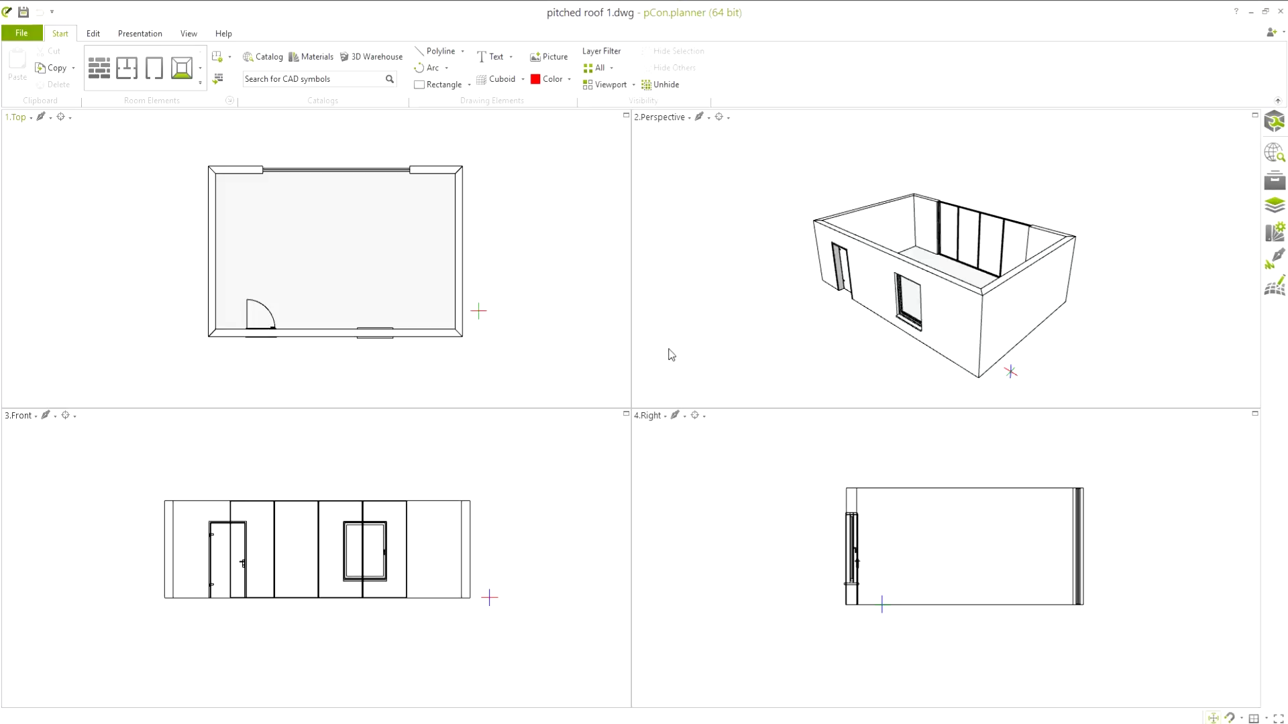
- Place a pitched roof across the room's corners at wall-top height with a 2 m rise
click(200, 88)
click(198, 133)
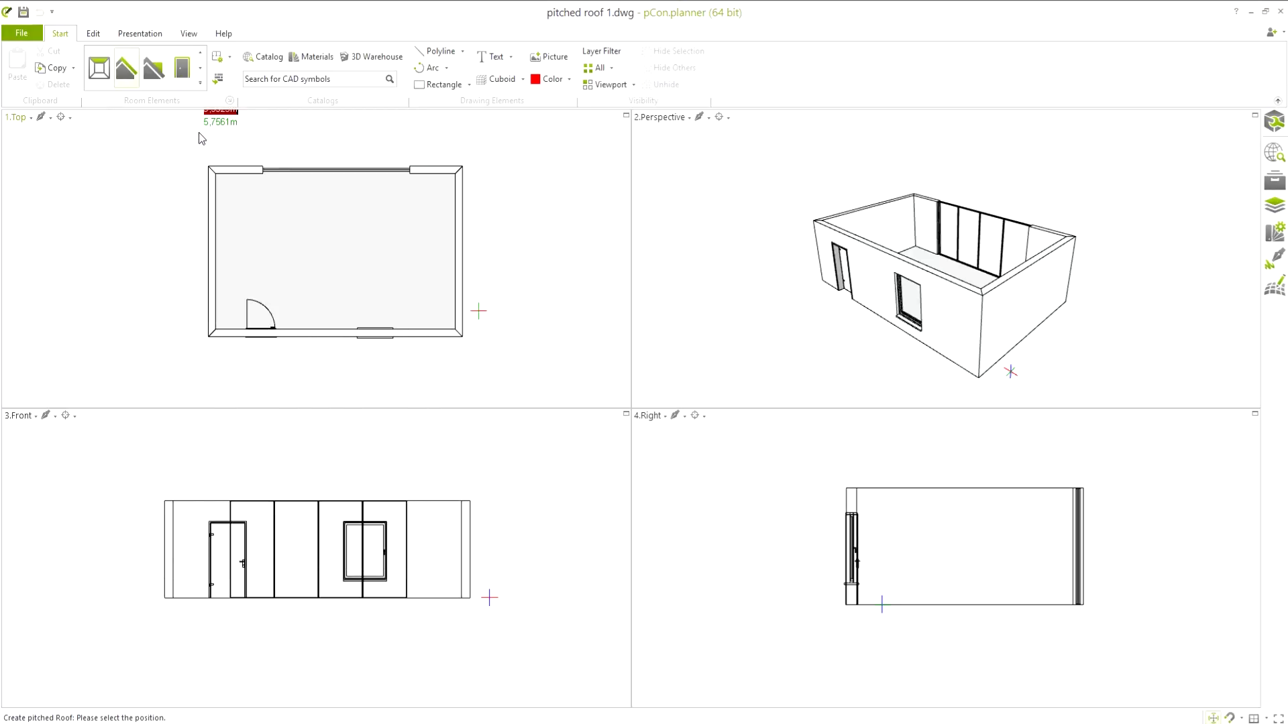
click(207, 339)
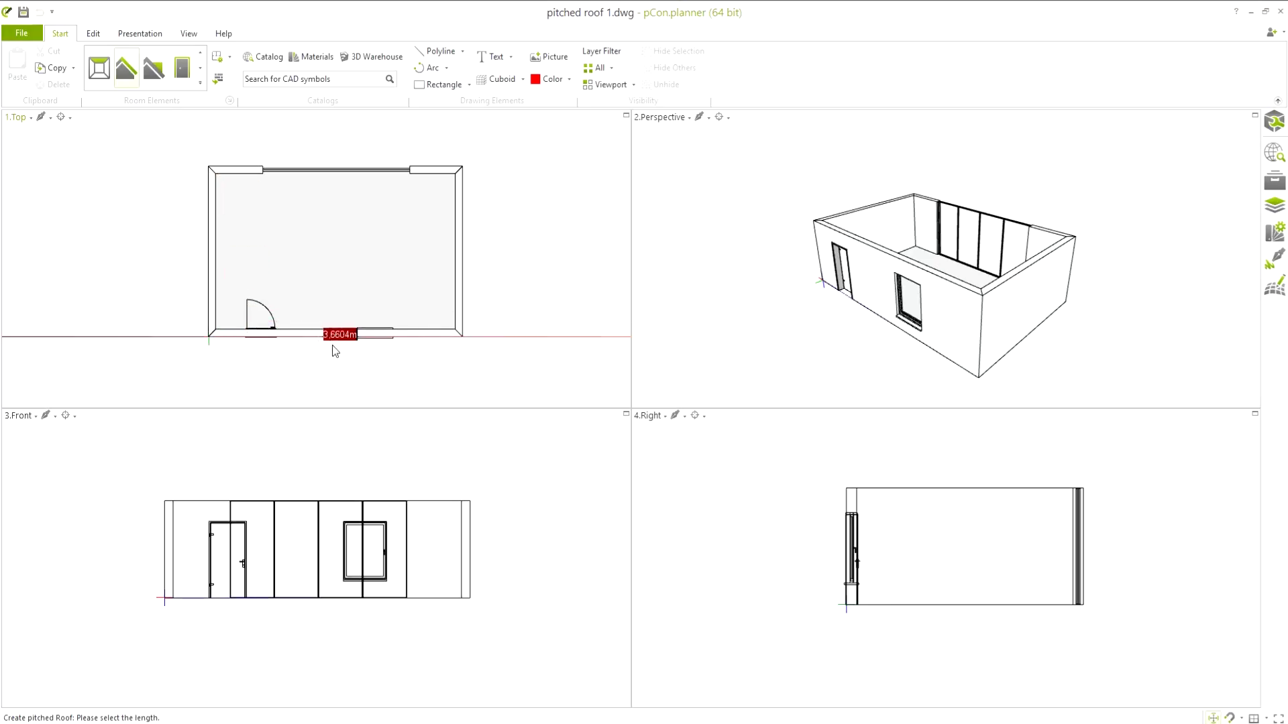
click(461, 338)
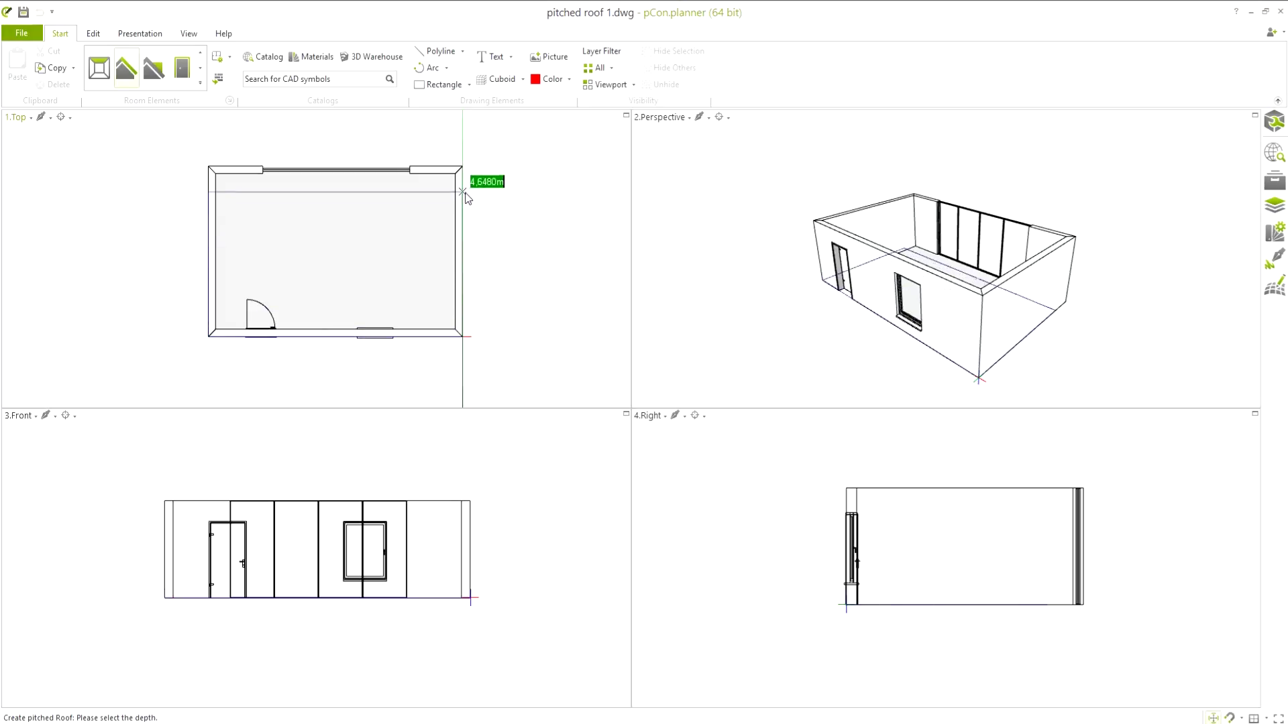
click(464, 172)
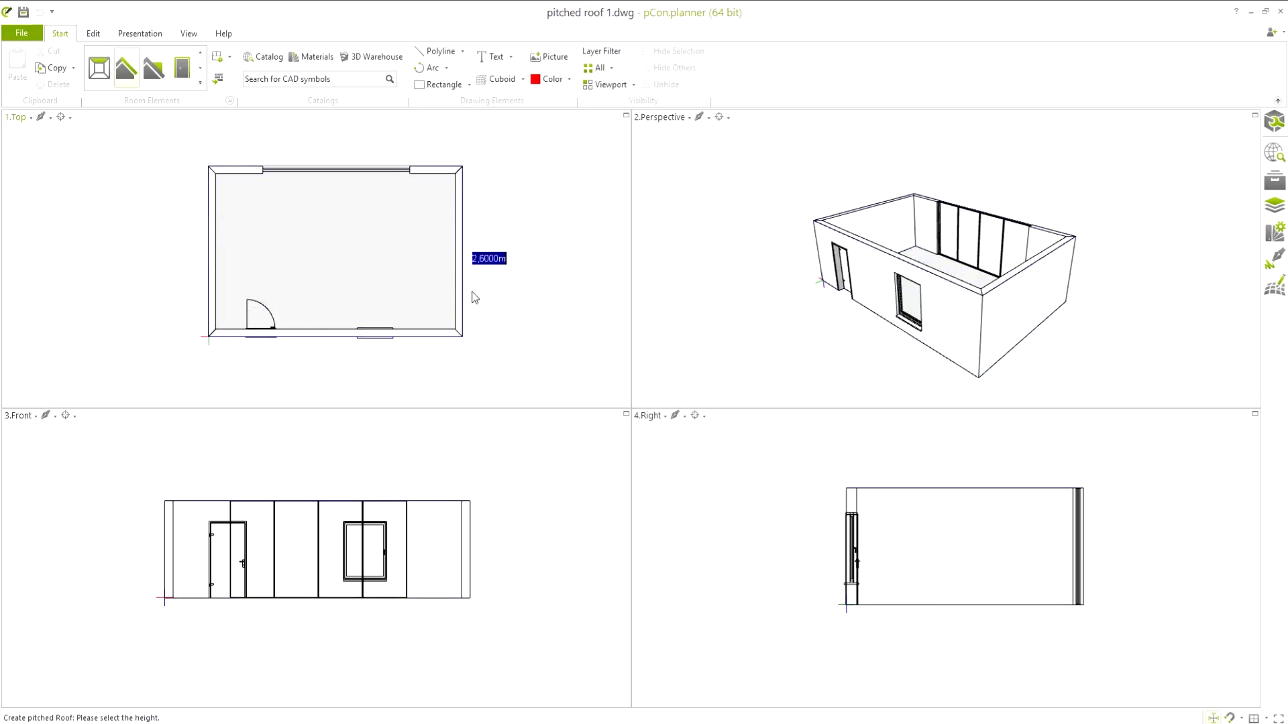
click(435, 502)
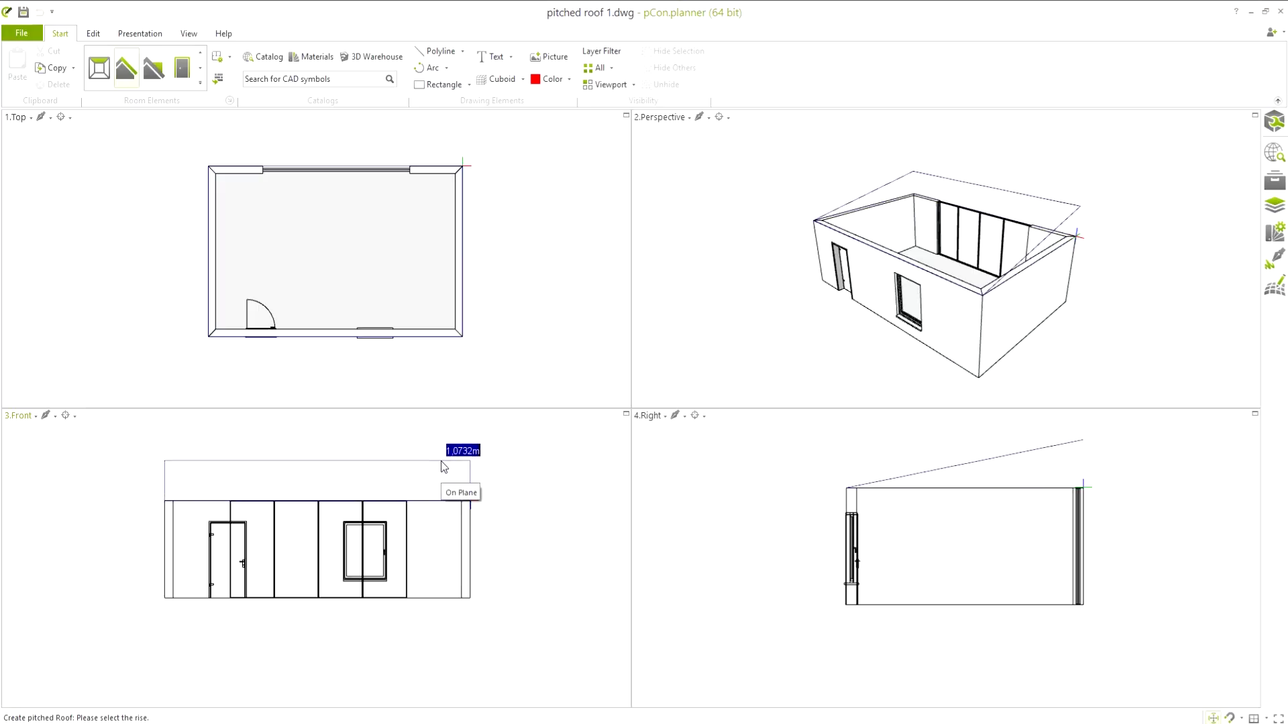
text(2)
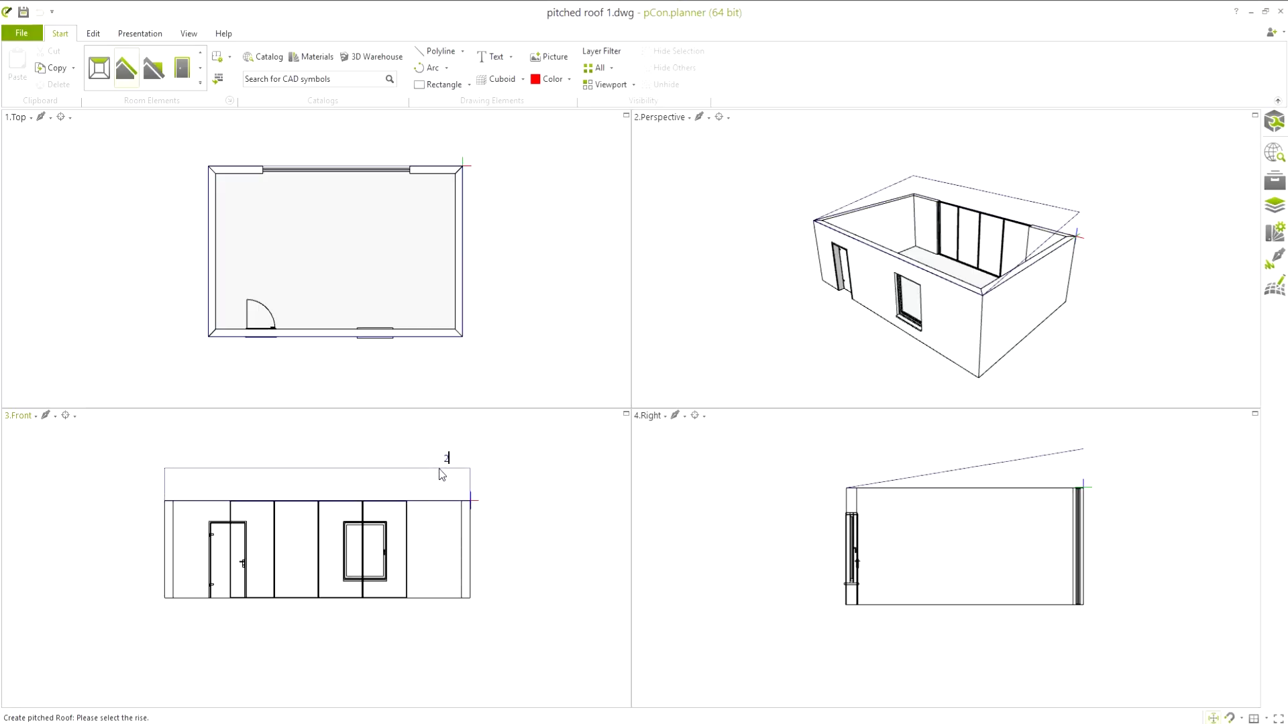
key(Return)
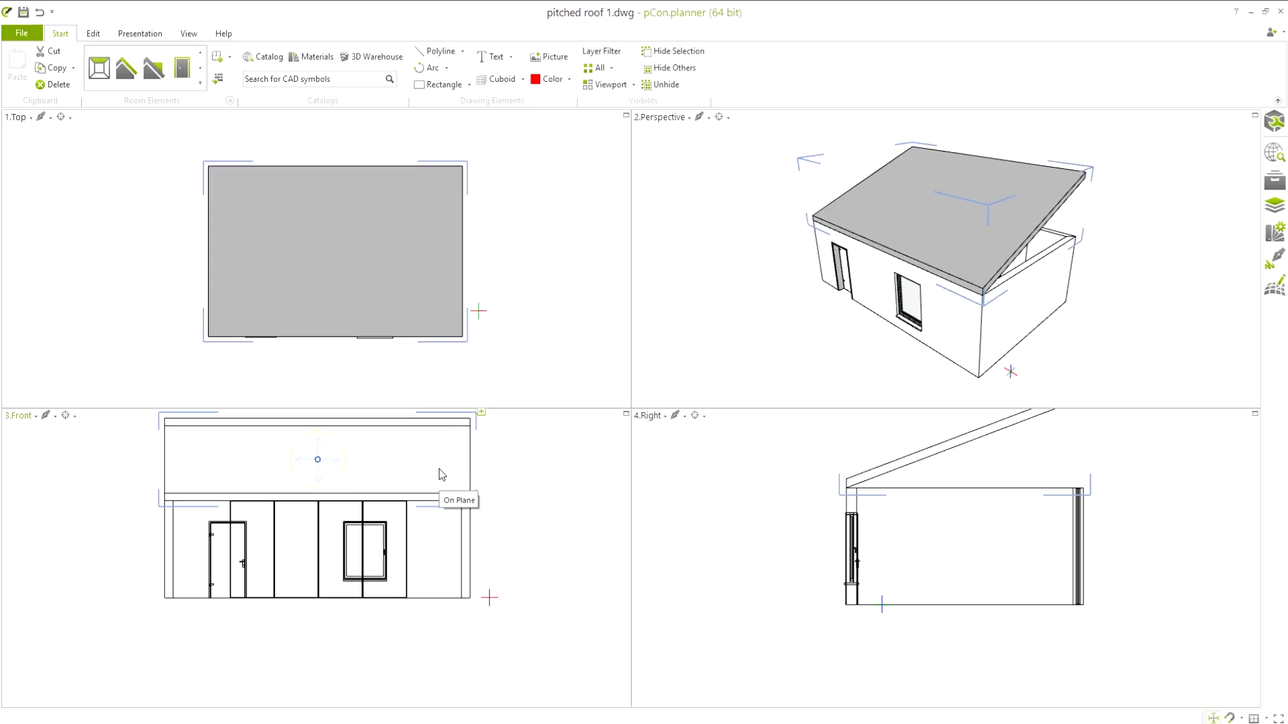
- Give the pitched roof a 0.3 m left offset and a 0.4 m bottom offset
click(557, 268)
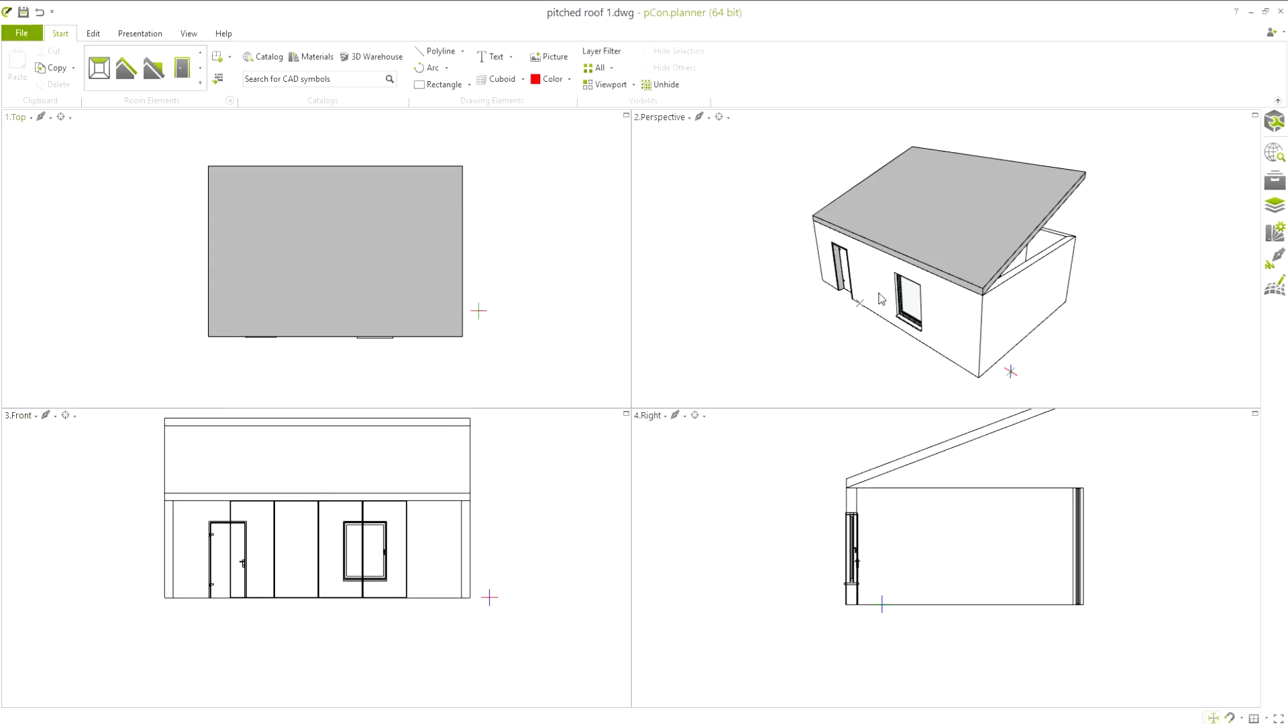
click(961, 199)
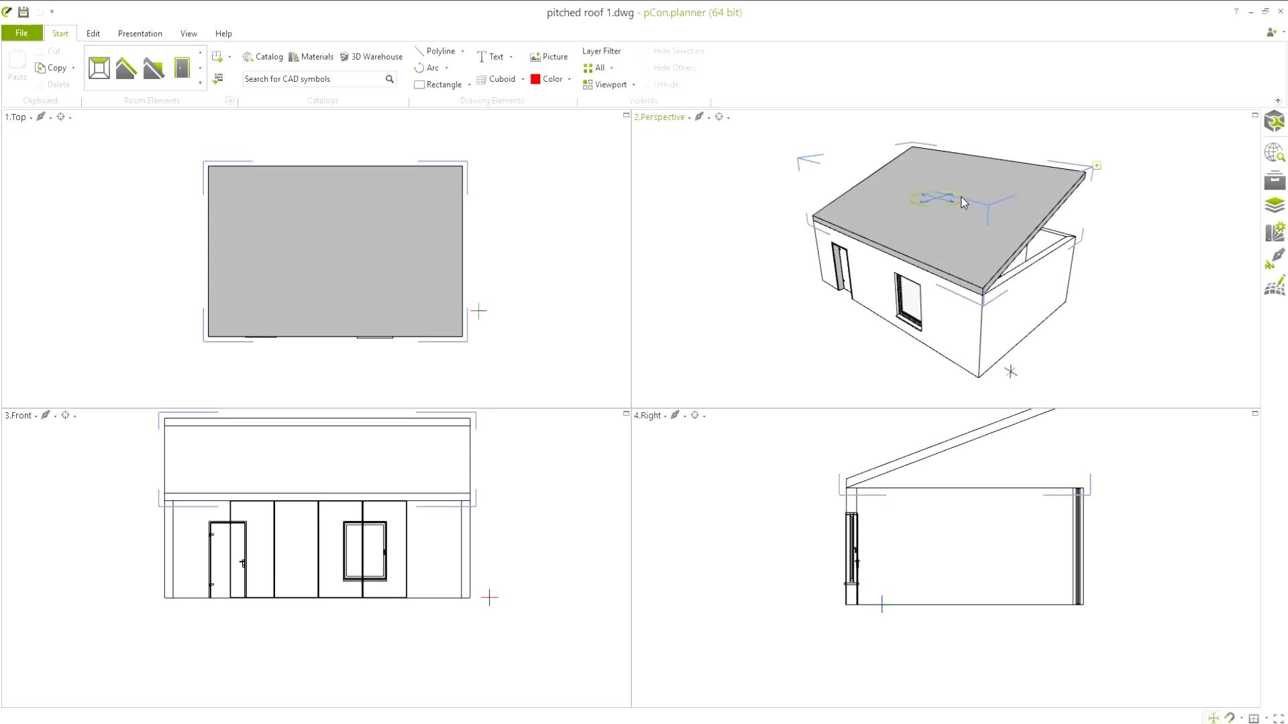
click(726, 291)
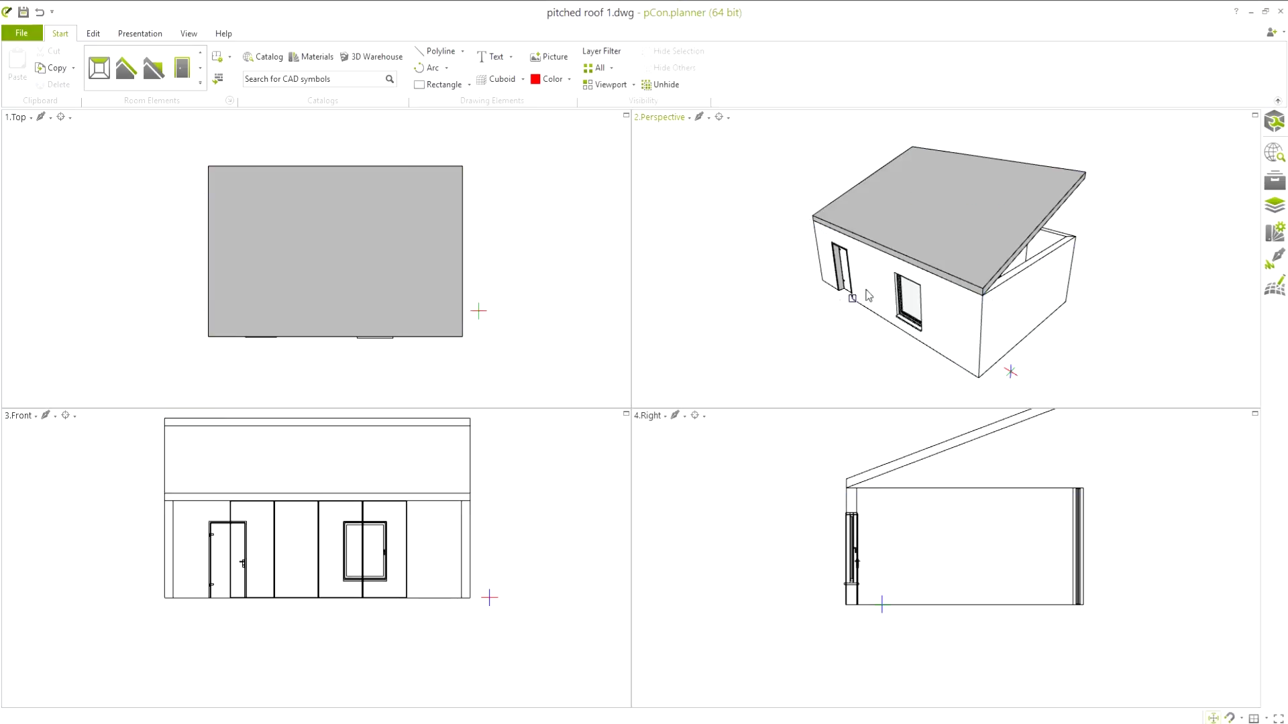
click(966, 197)
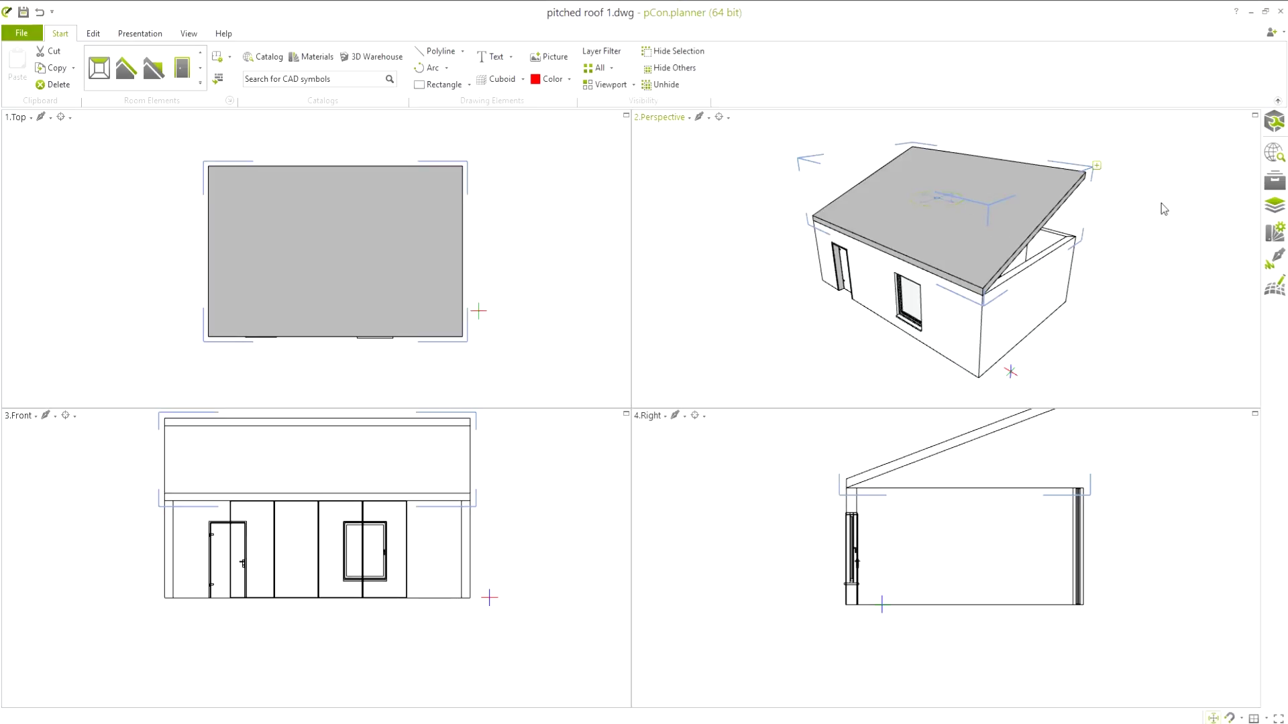
click(1275, 122)
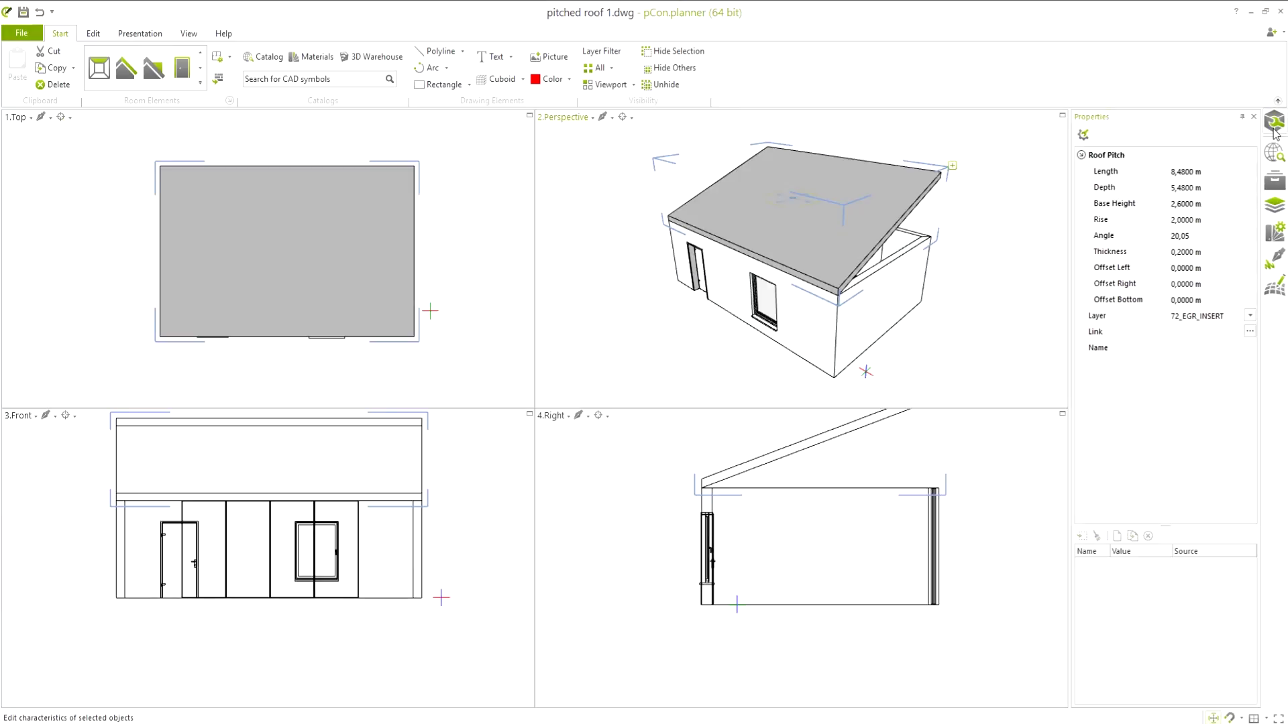
click(1191, 269)
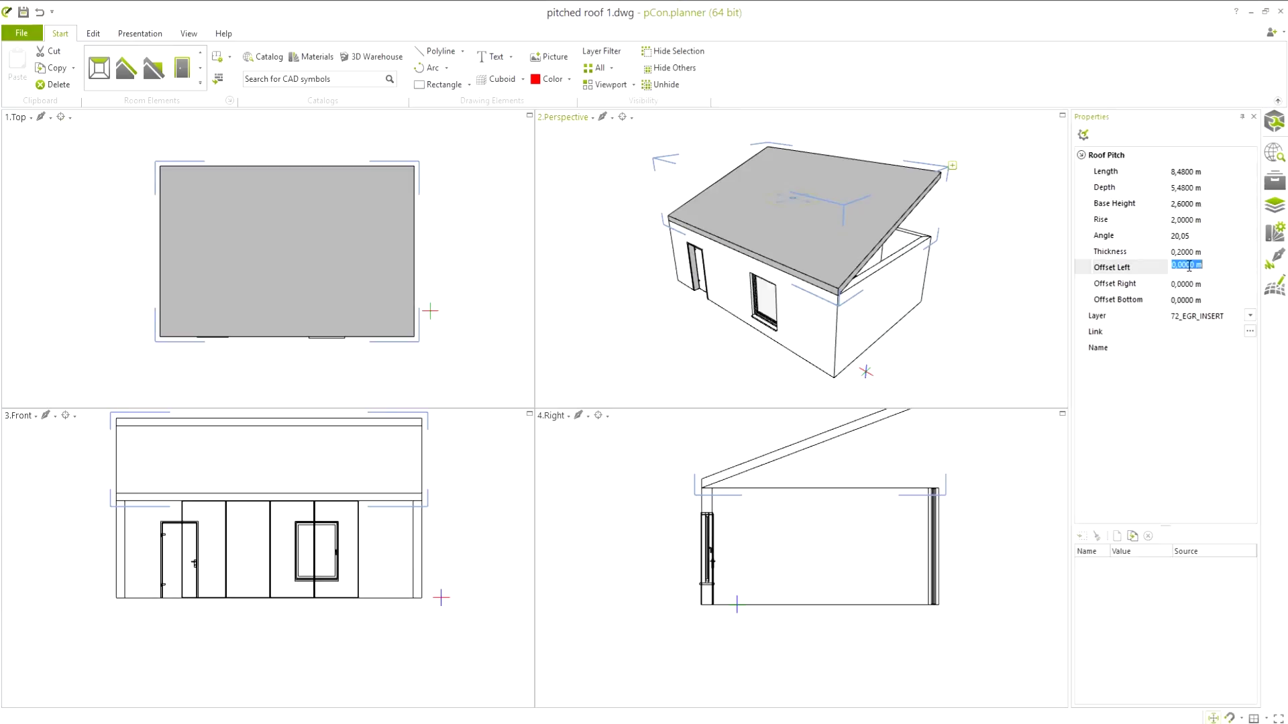
text(0,3)
text(000 m)
key(Return)
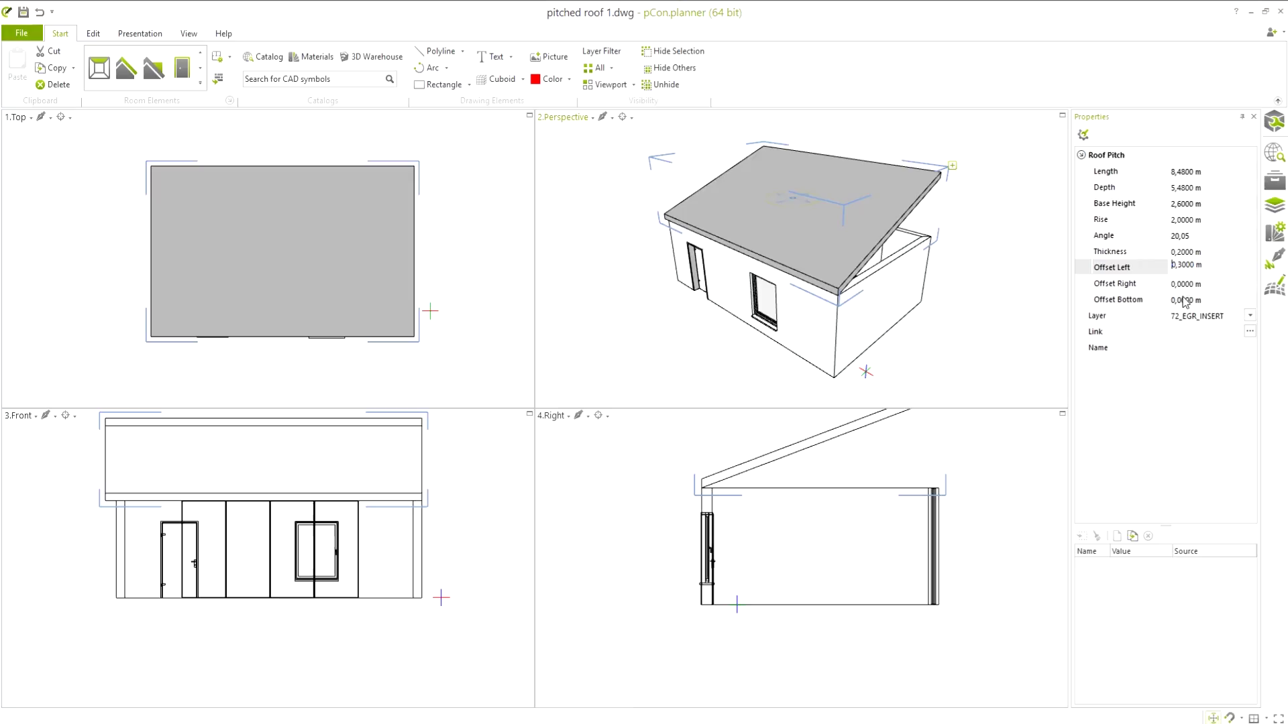
click(1186, 300)
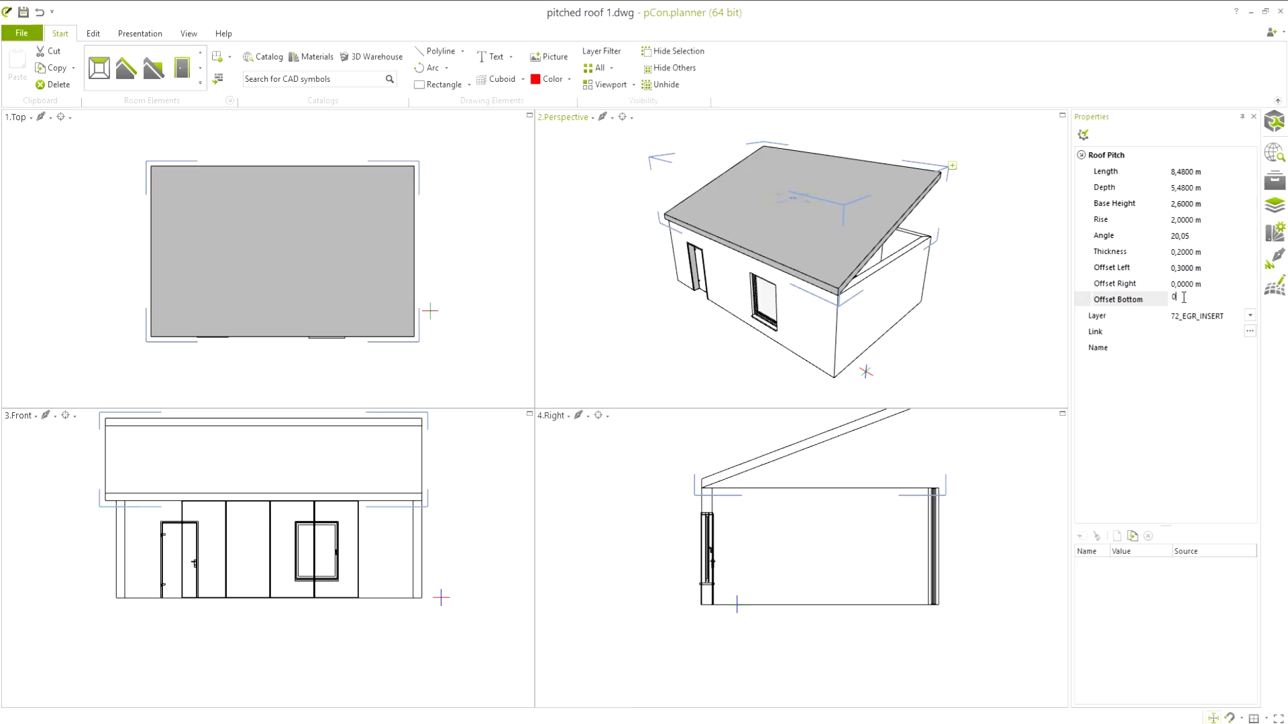
text(,4)
key(Return)
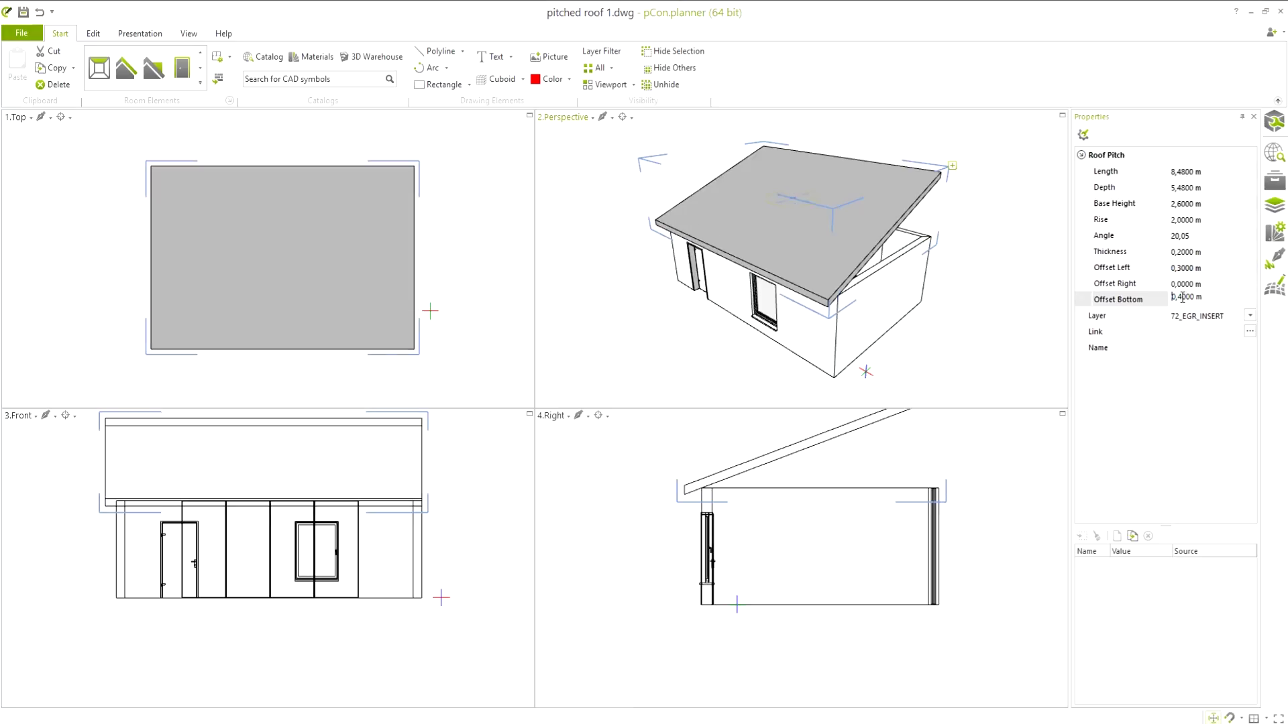
click(1001, 330)
- Move the right wall upward so it sits under the sloping roof
right_drag(957, 243, 921, 280)
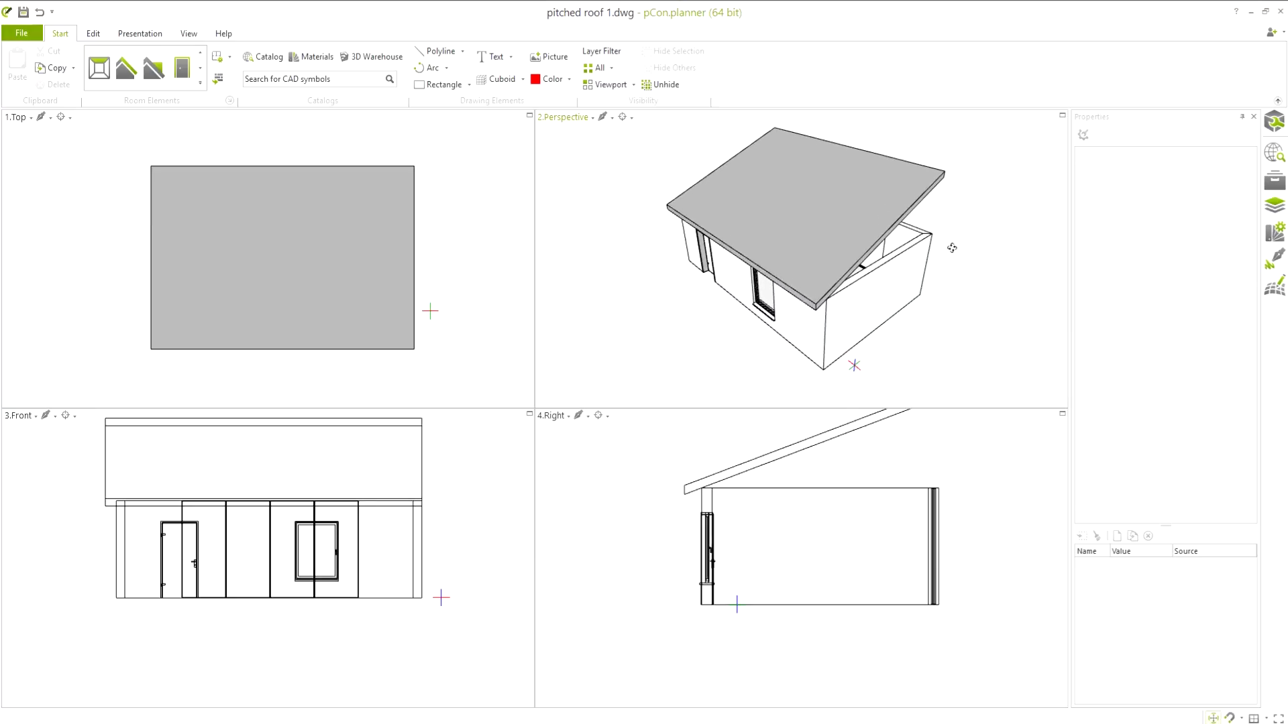
click(921, 279)
drag(880, 264, 891, 204)
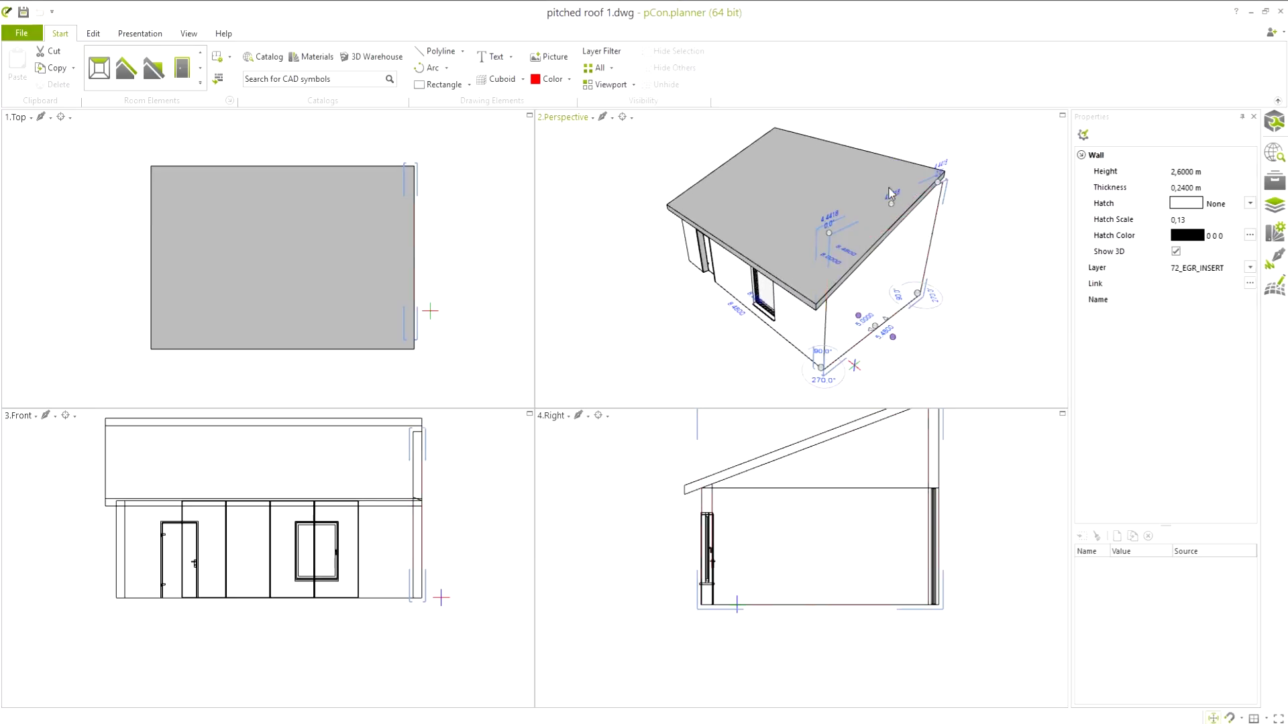
key(ctrl+z)
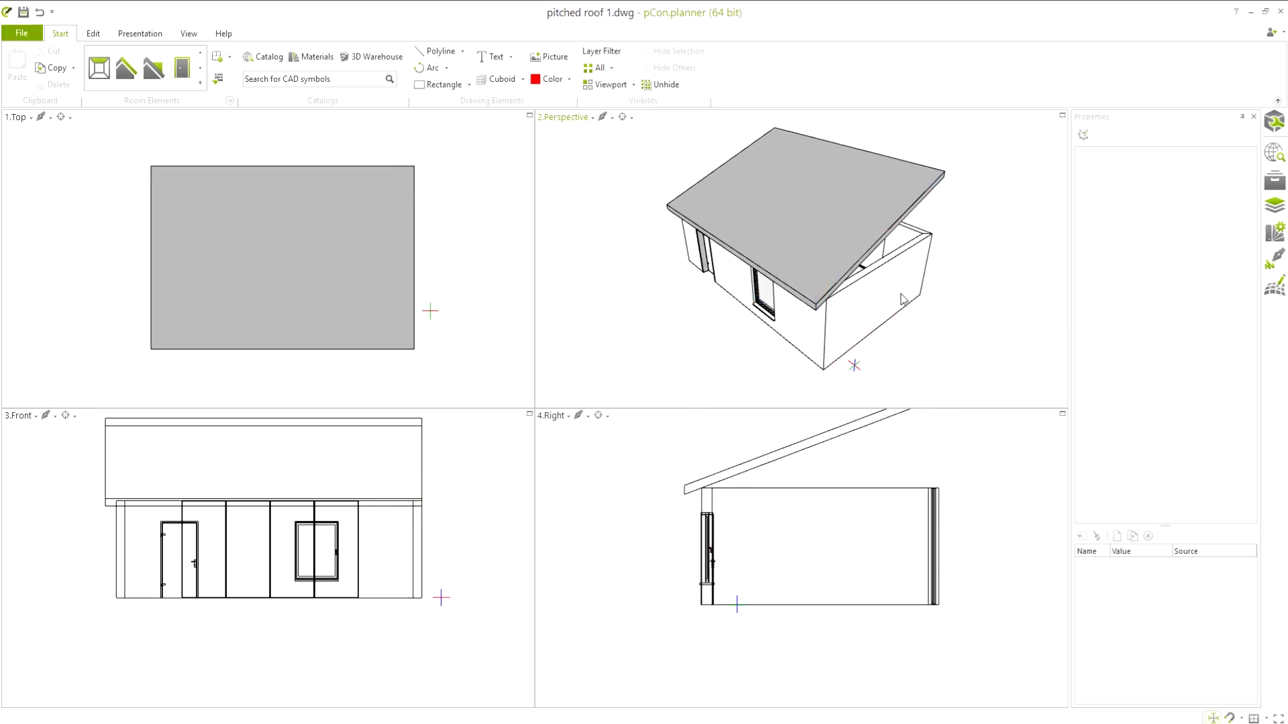
click(92, 33)
click(127, 50)
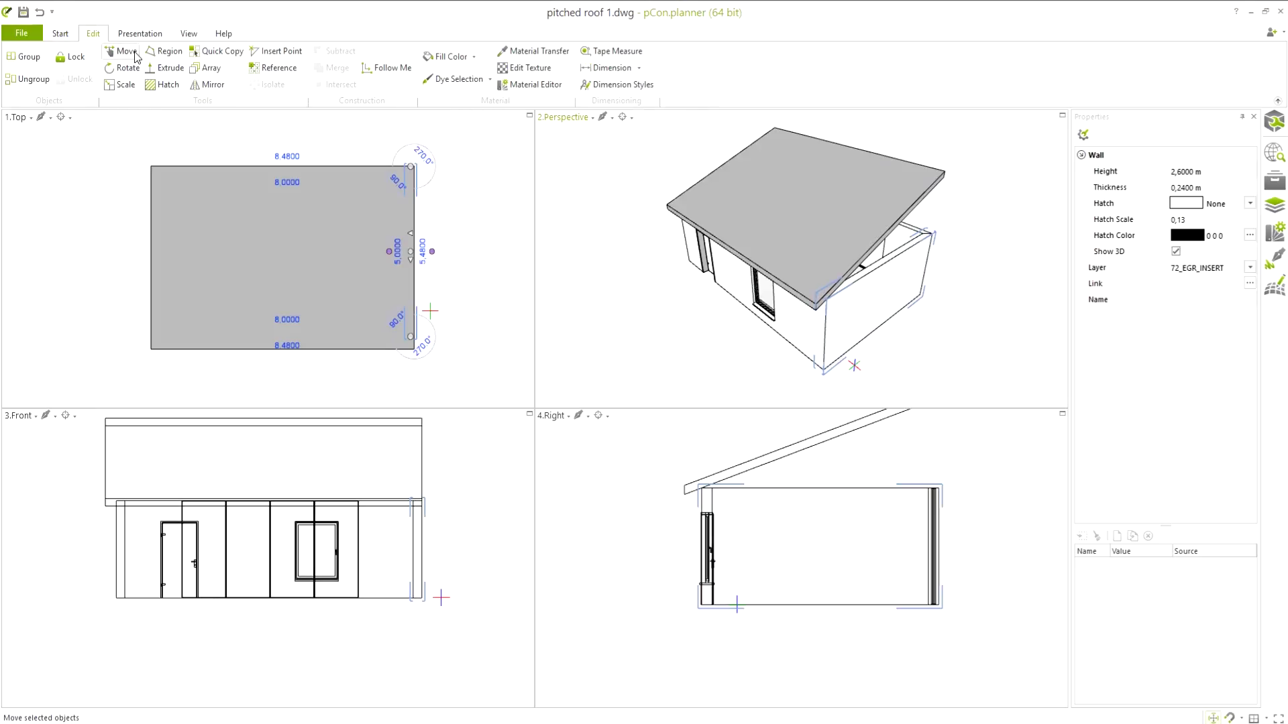
click(820, 605)
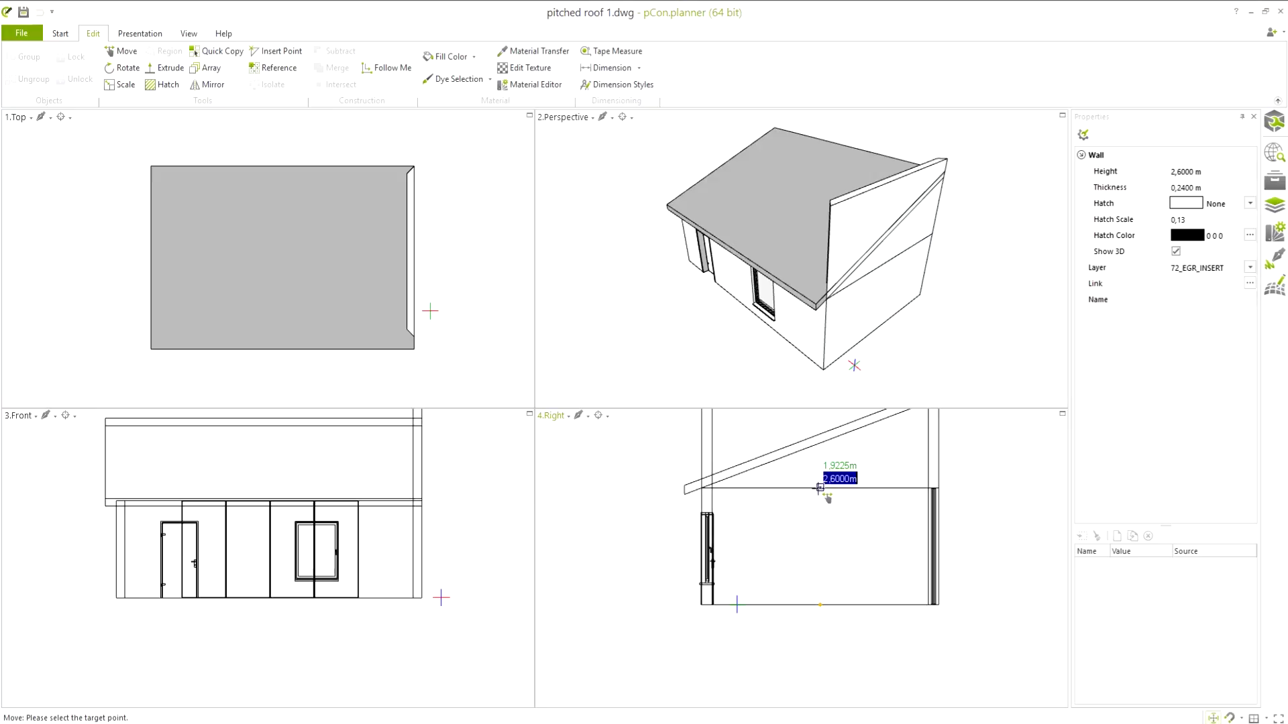
click(820, 489)
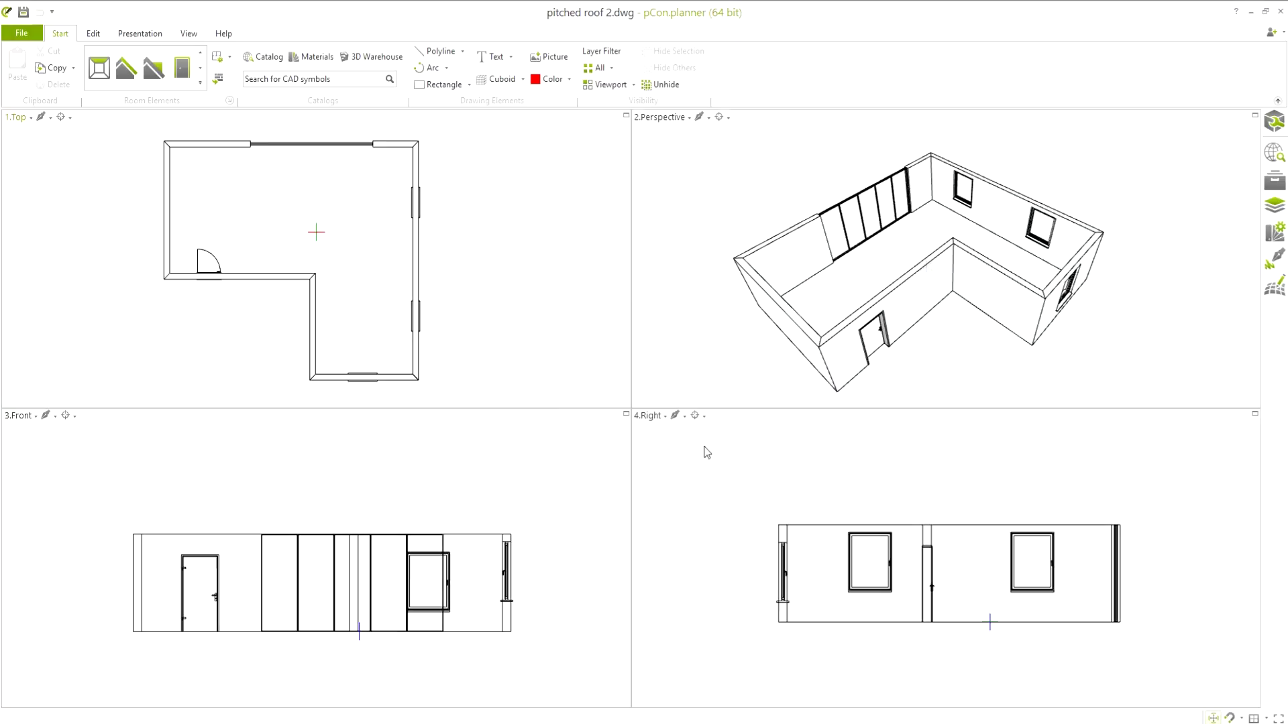
- Draw a pitched roof plane from the left wing's wall top to its middle
click(128, 68)
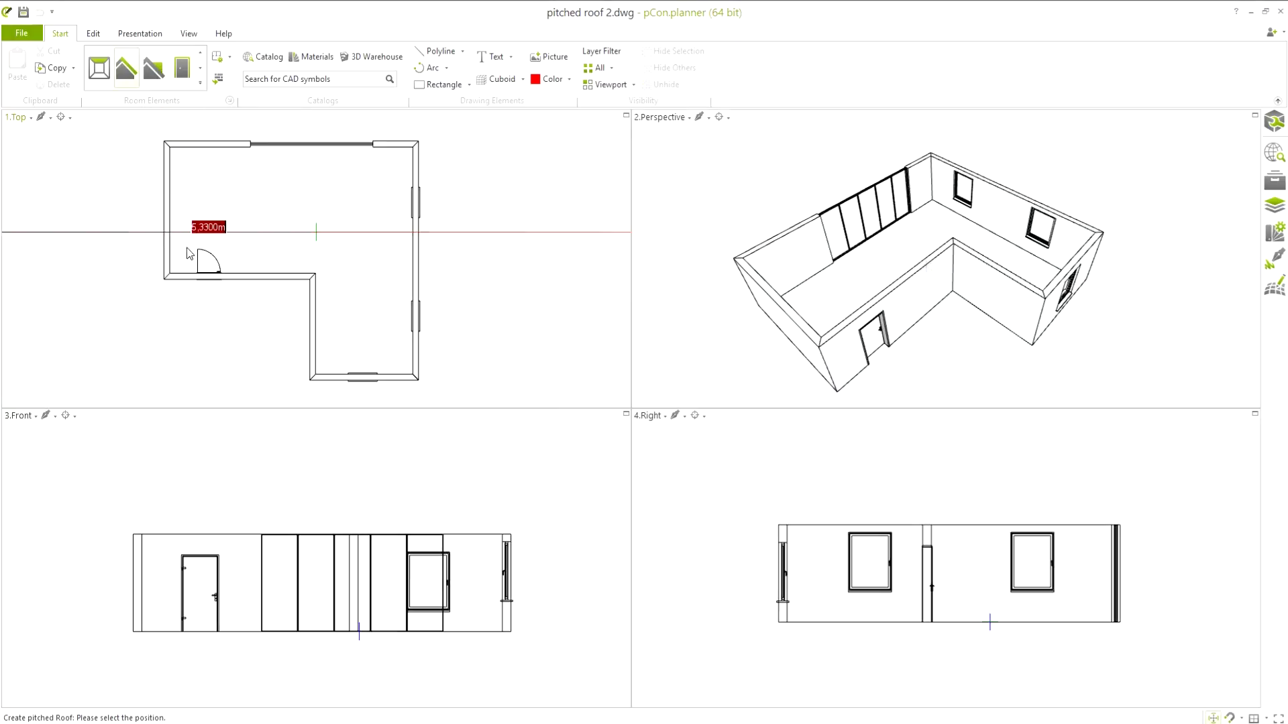
click(165, 280)
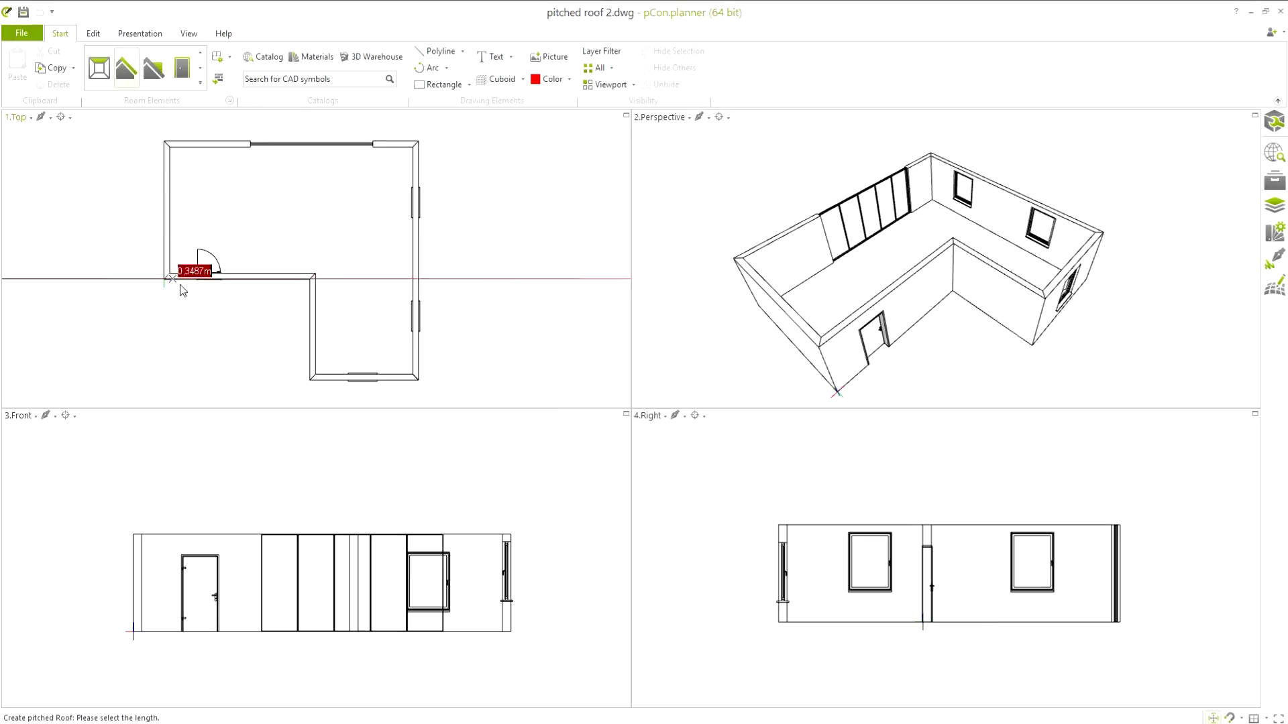
click(311, 283)
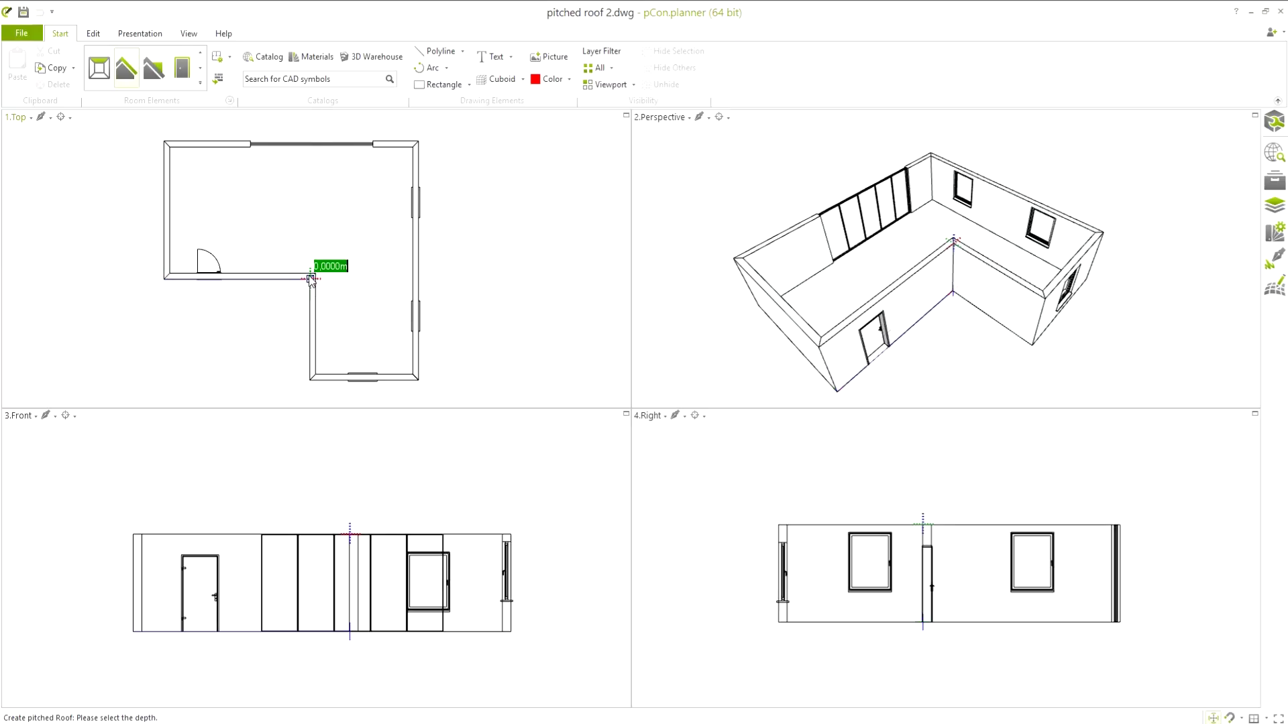
click(166, 213)
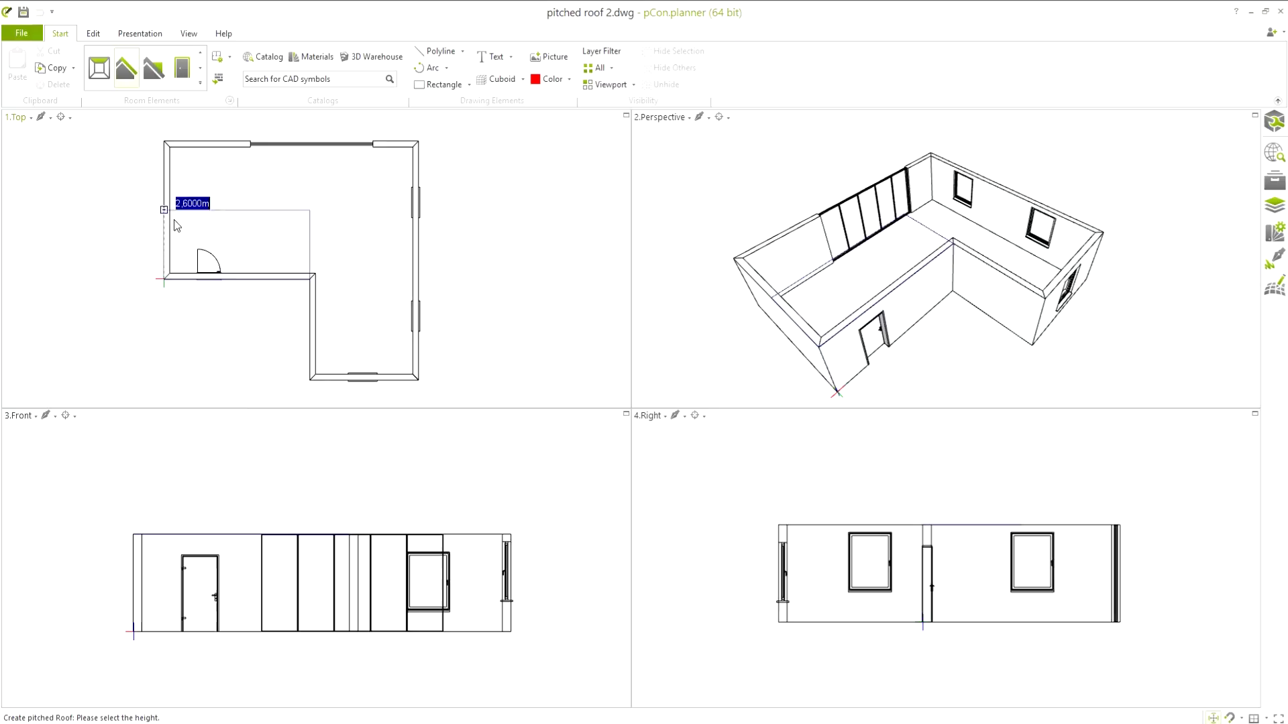
click(232, 535)
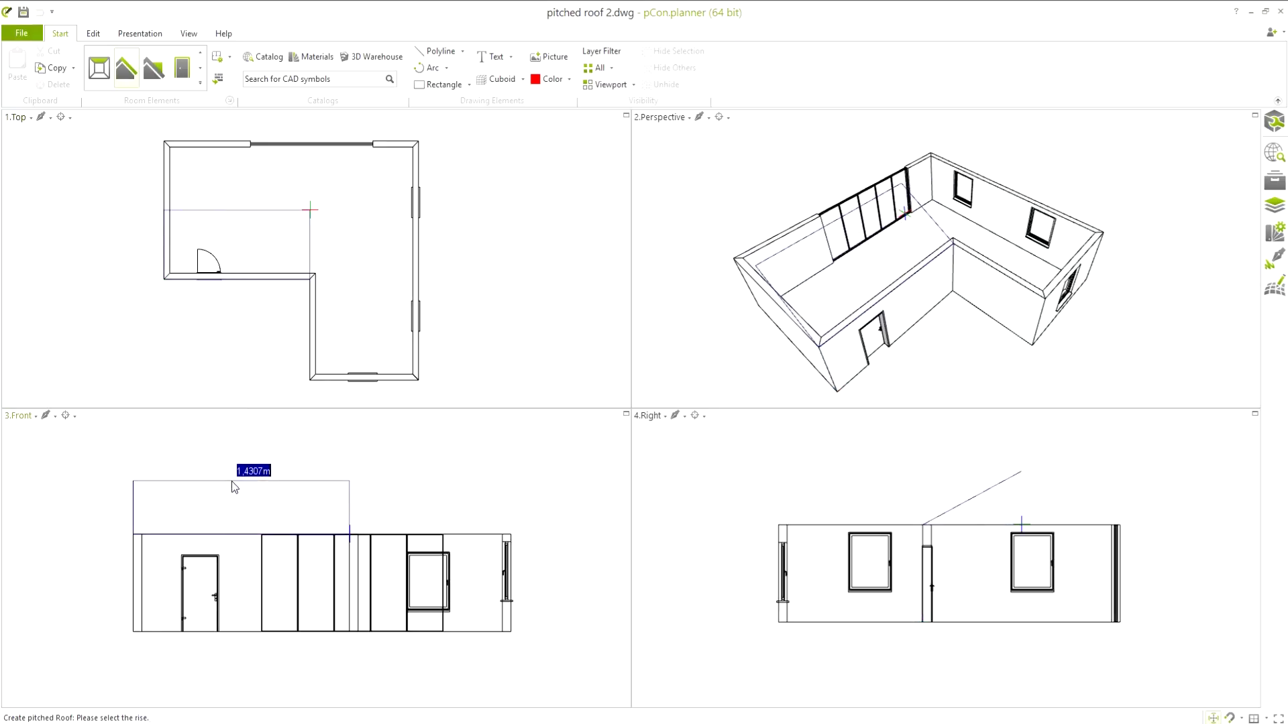
key(Return)
click(93, 34)
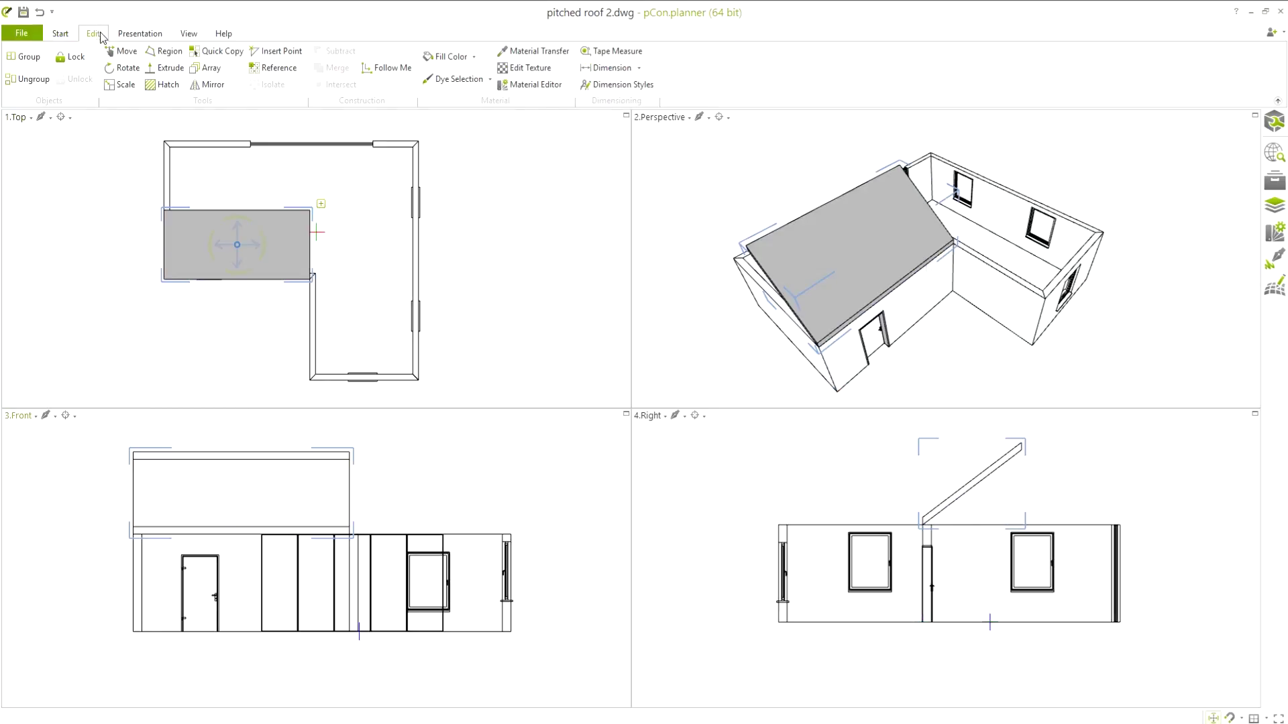
- Mirror the left-wing roof plane about the wing's middle, keeping both halves
click(209, 91)
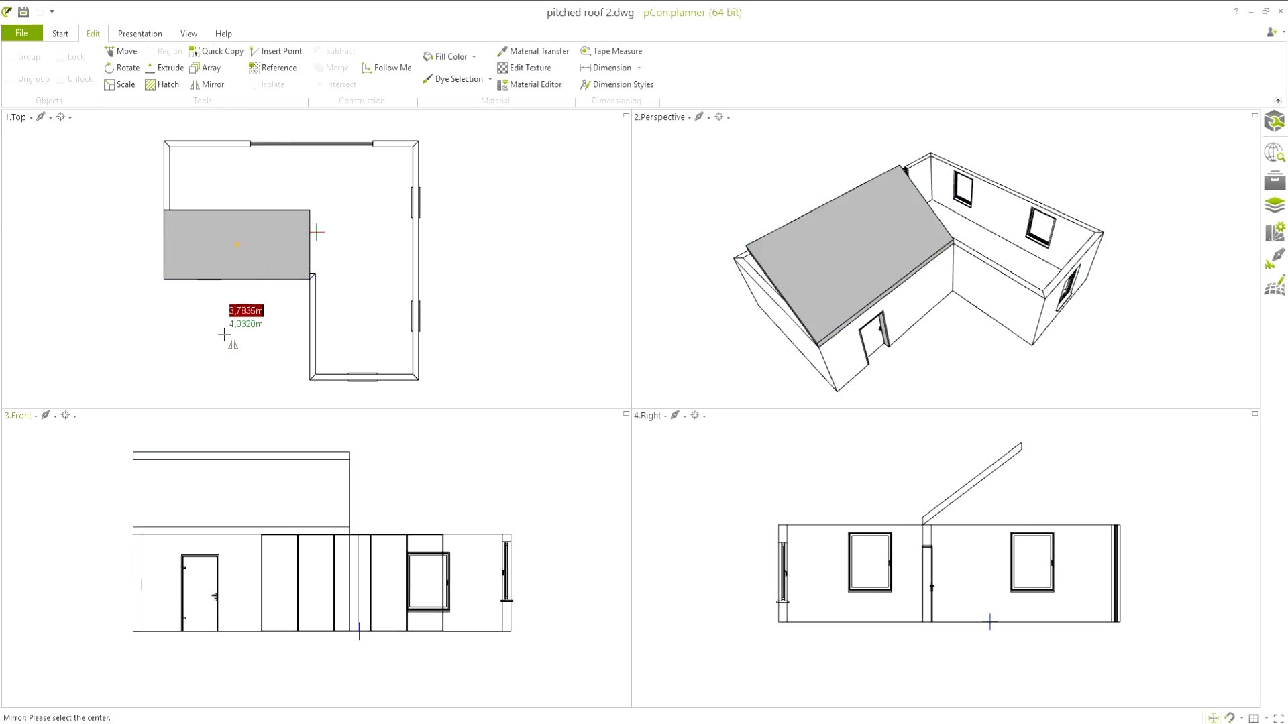
click(236, 210)
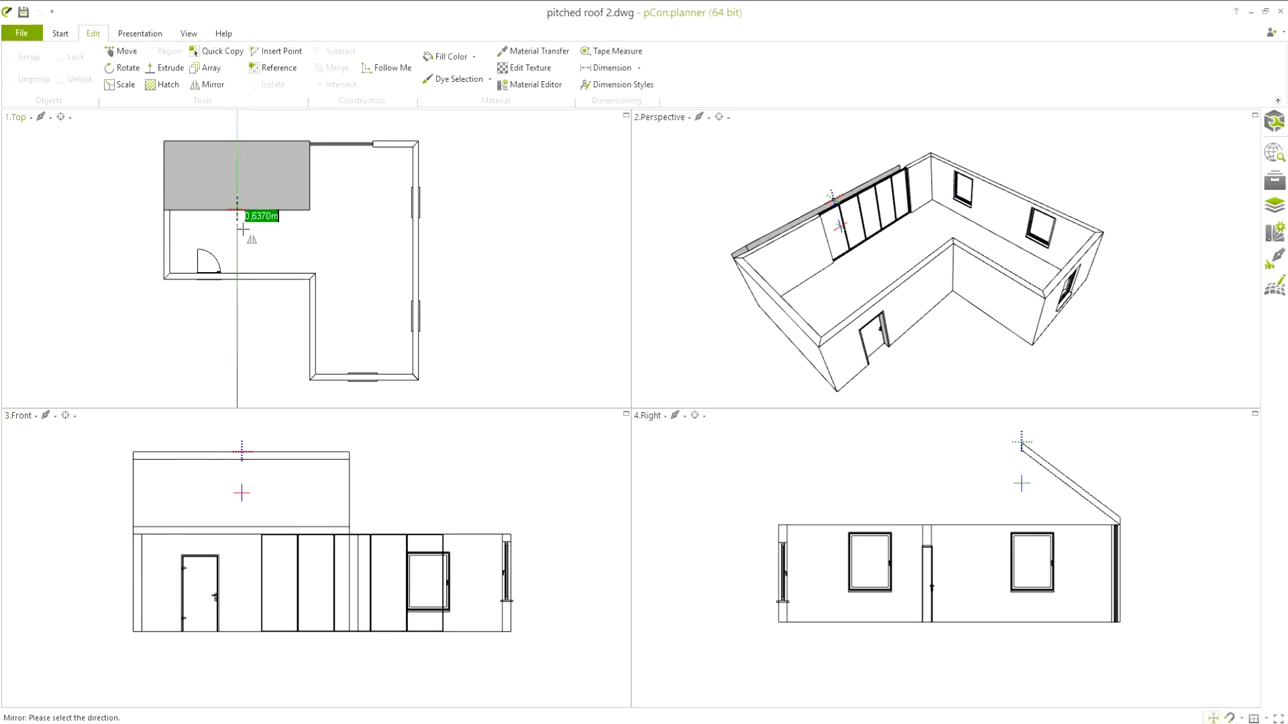
click(236, 147)
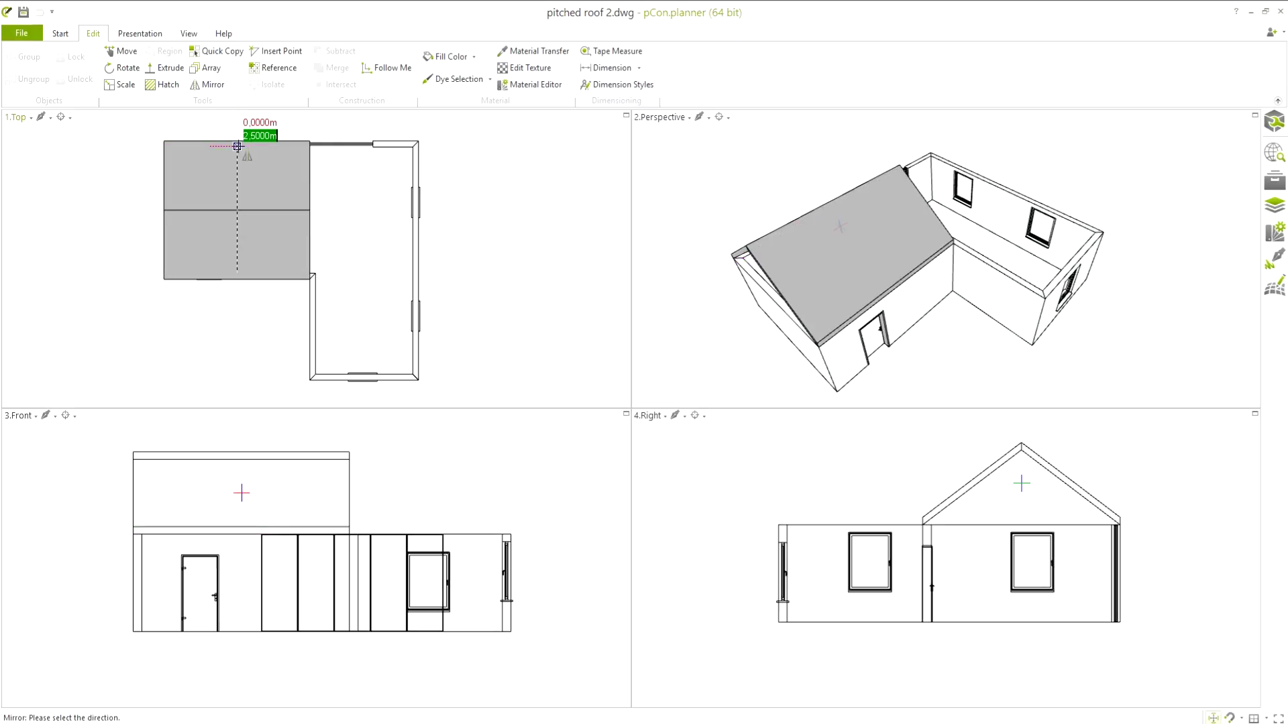
click(238, 146)
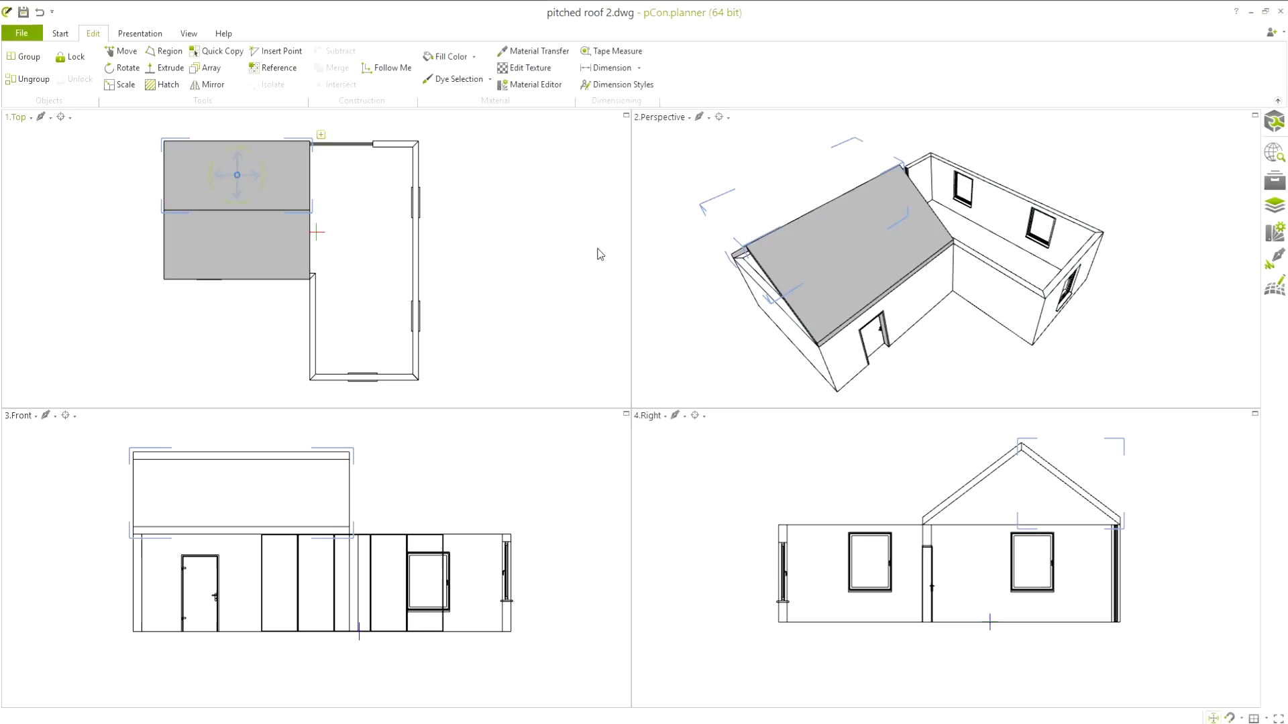
middle_drag(765, 221, 816, 273)
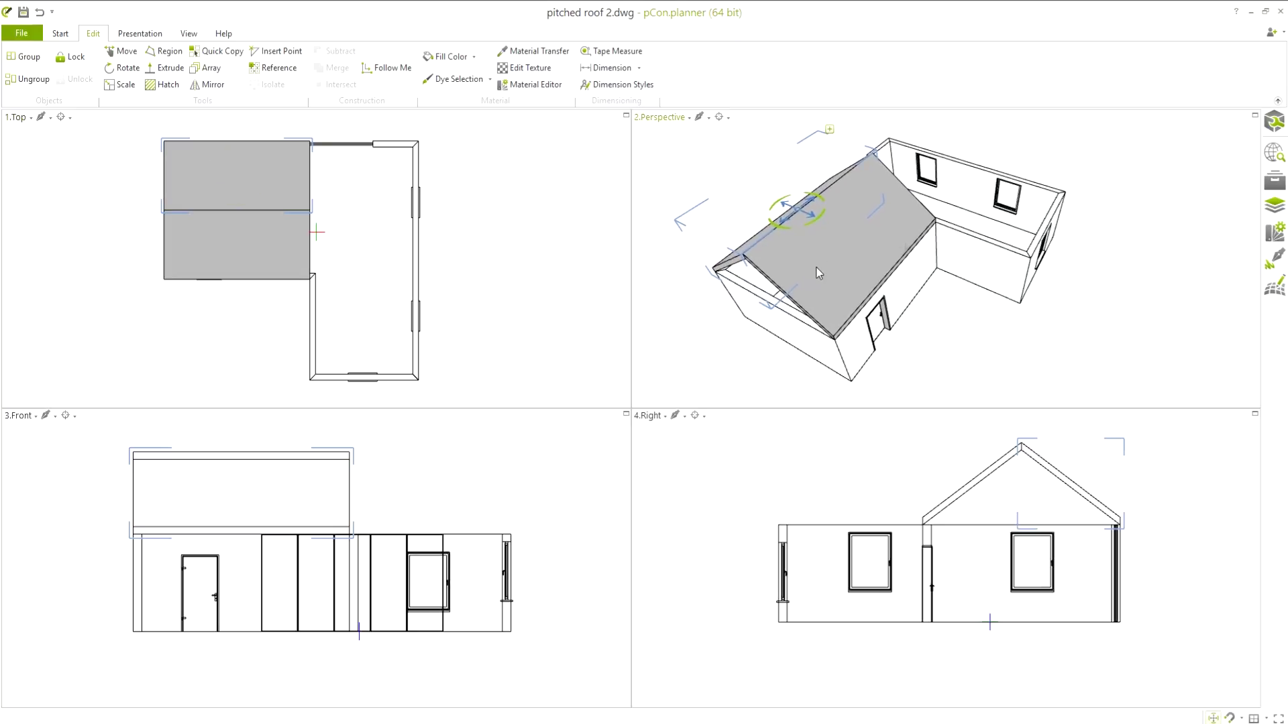
click(132, 248)
- Draw a pitched roof plane over half of the right wing at wall-top height
click(61, 34)
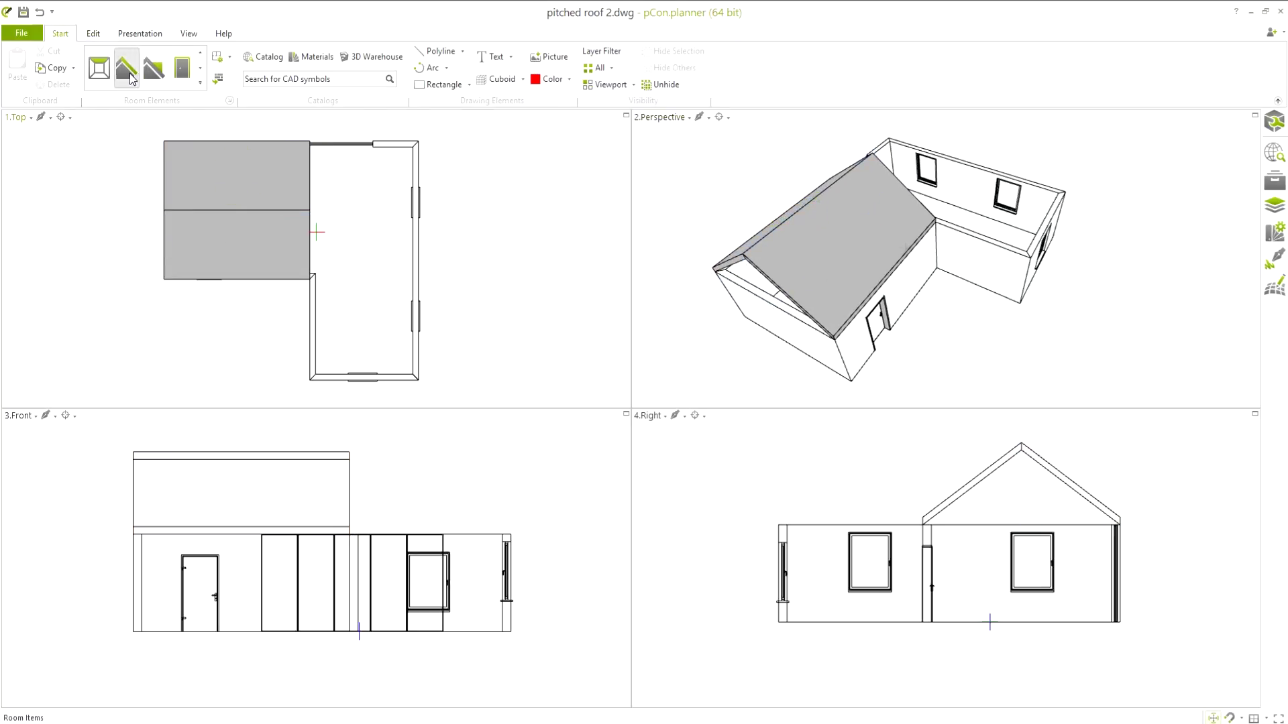
click(125, 68)
click(421, 145)
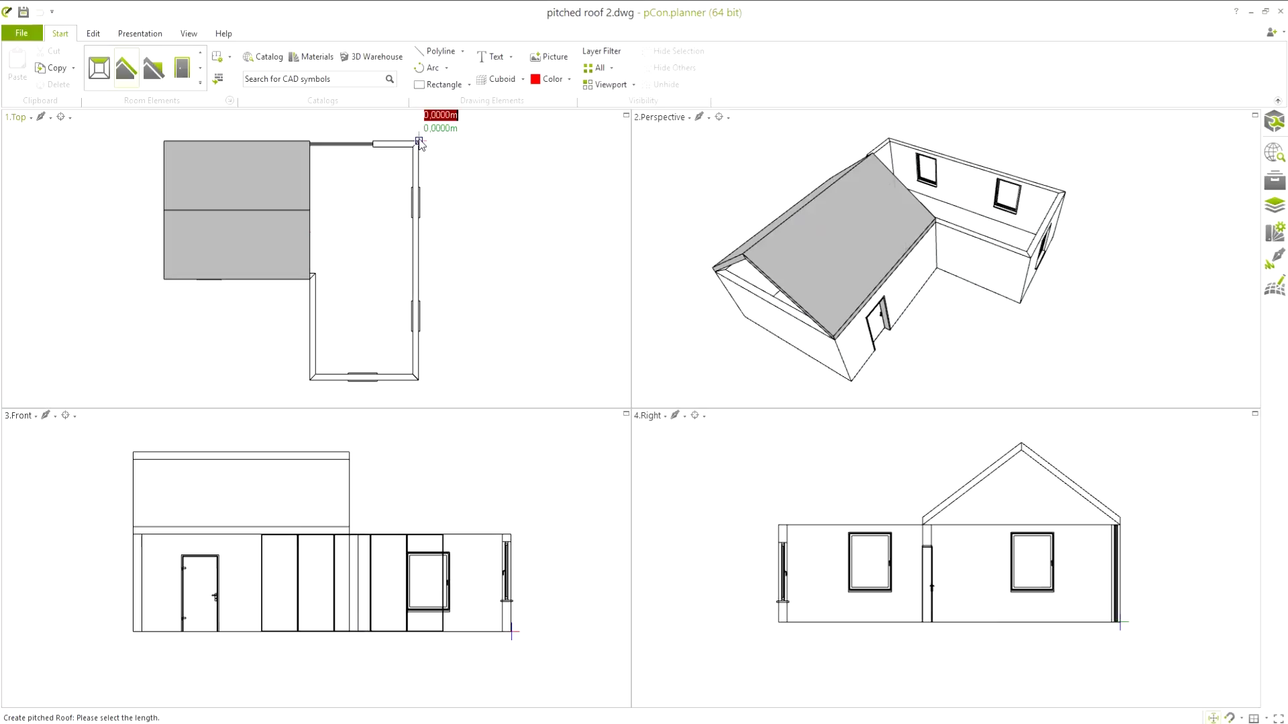
click(418, 379)
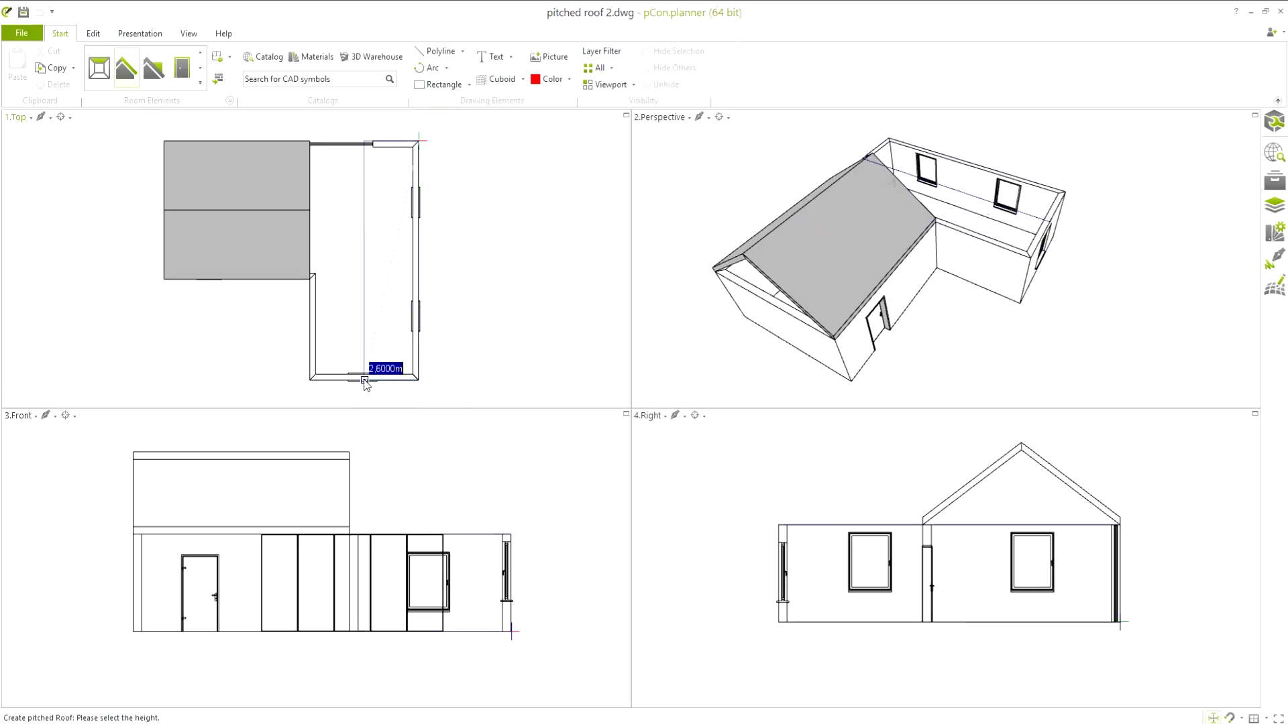
click(363, 320)
click(395, 531)
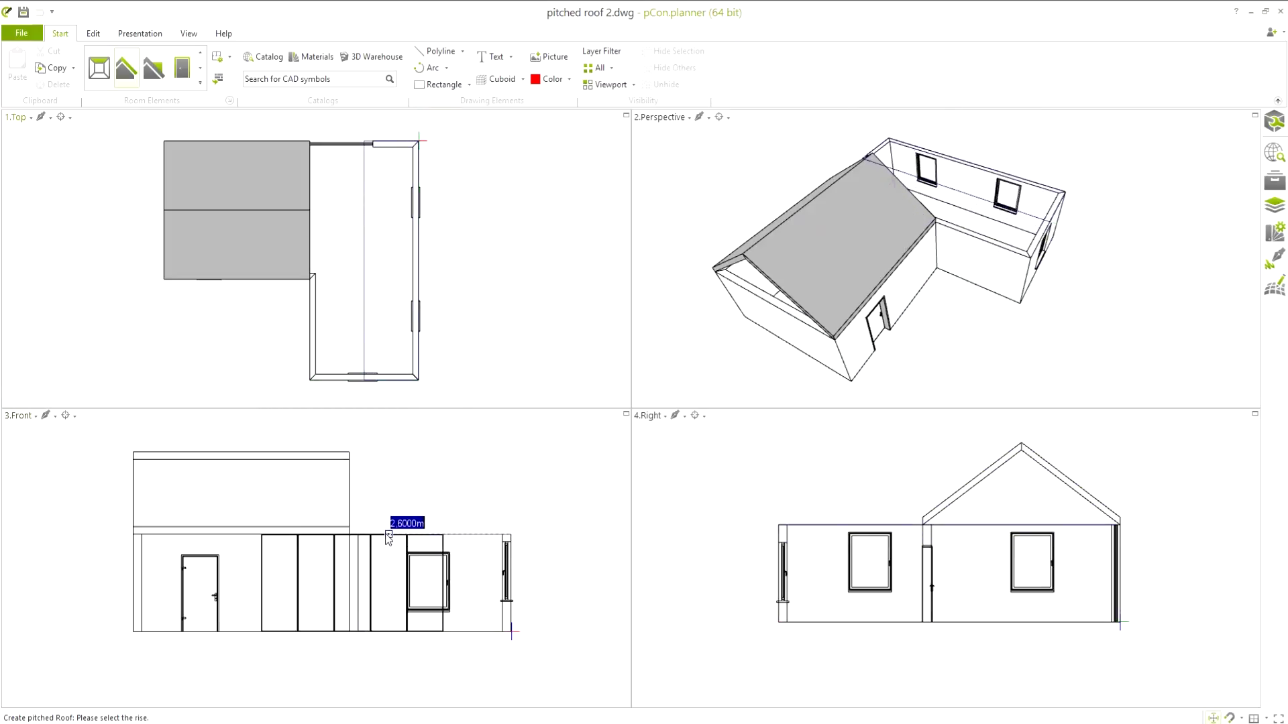
click(393, 497)
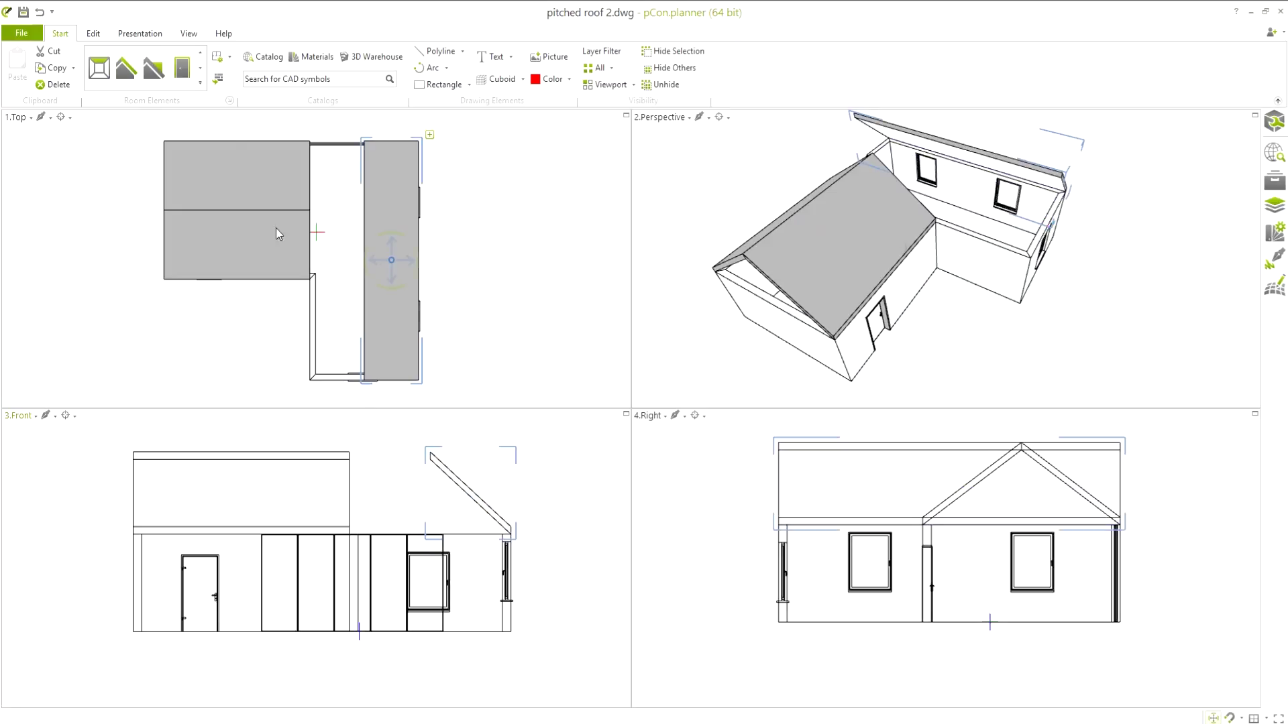
- Mirror the right-wing roof plane about the ridge line to form its second half
click(92, 33)
click(211, 85)
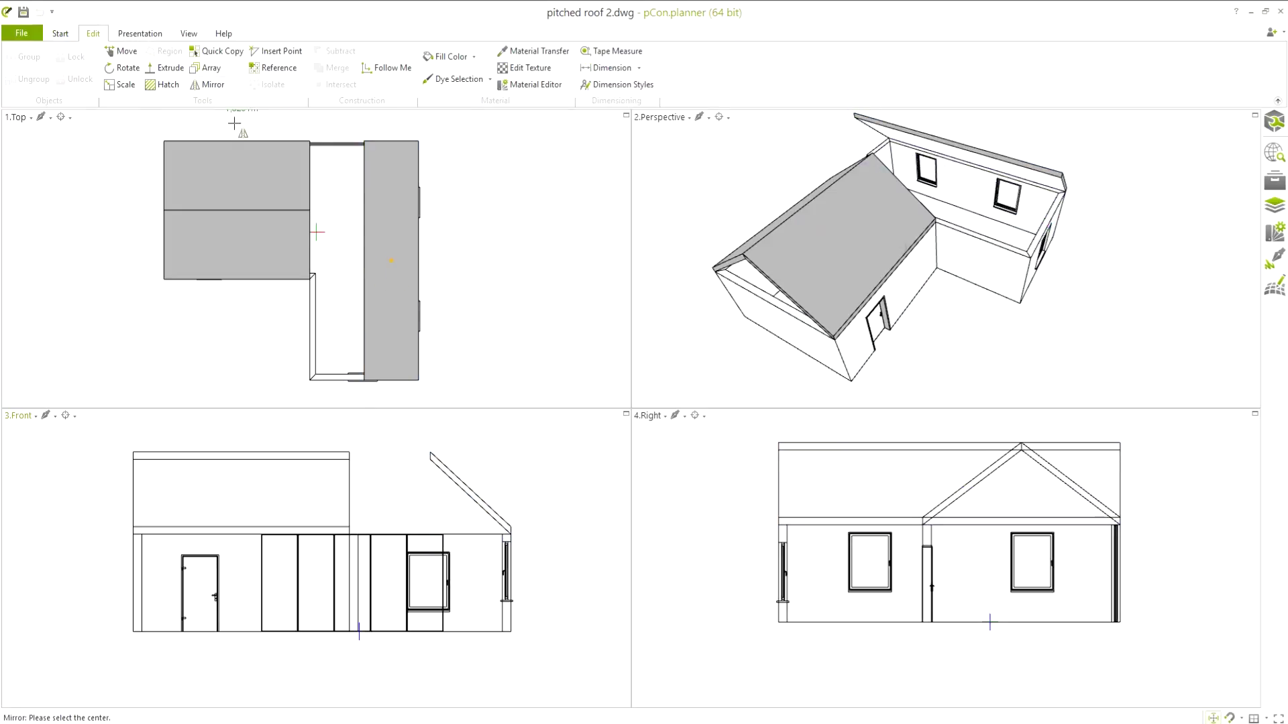
click(365, 260)
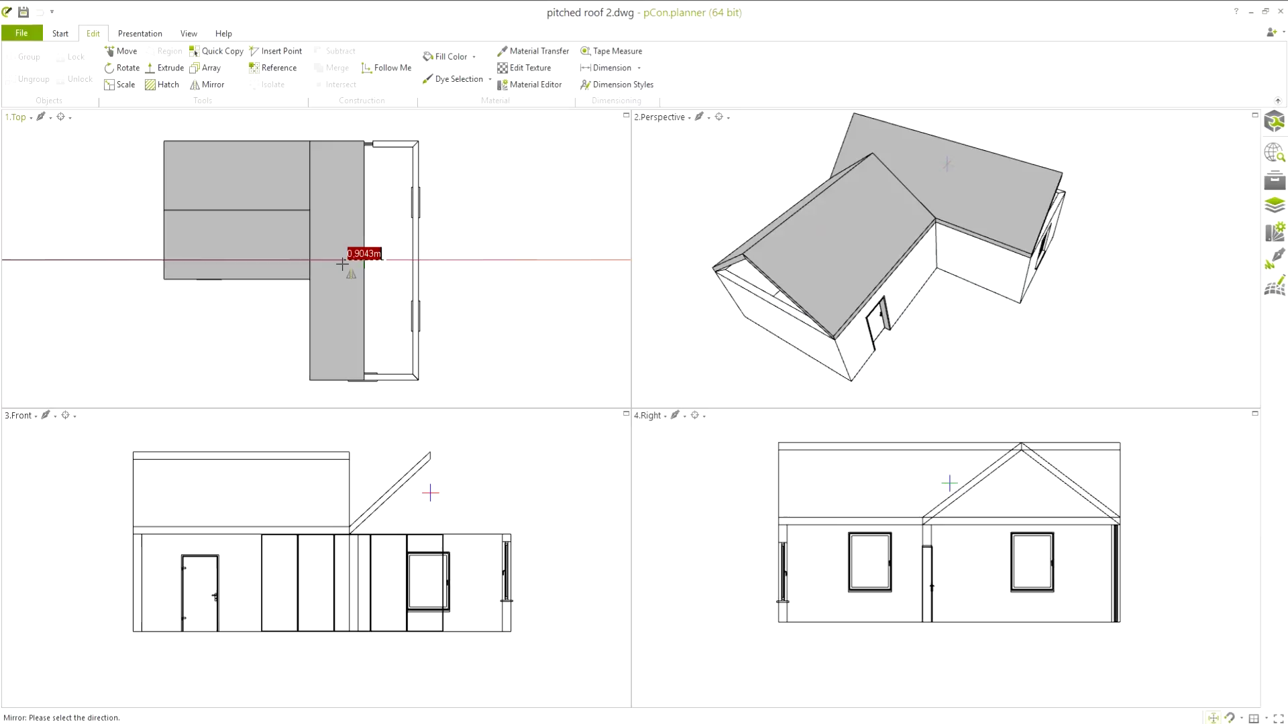
click(363, 260)
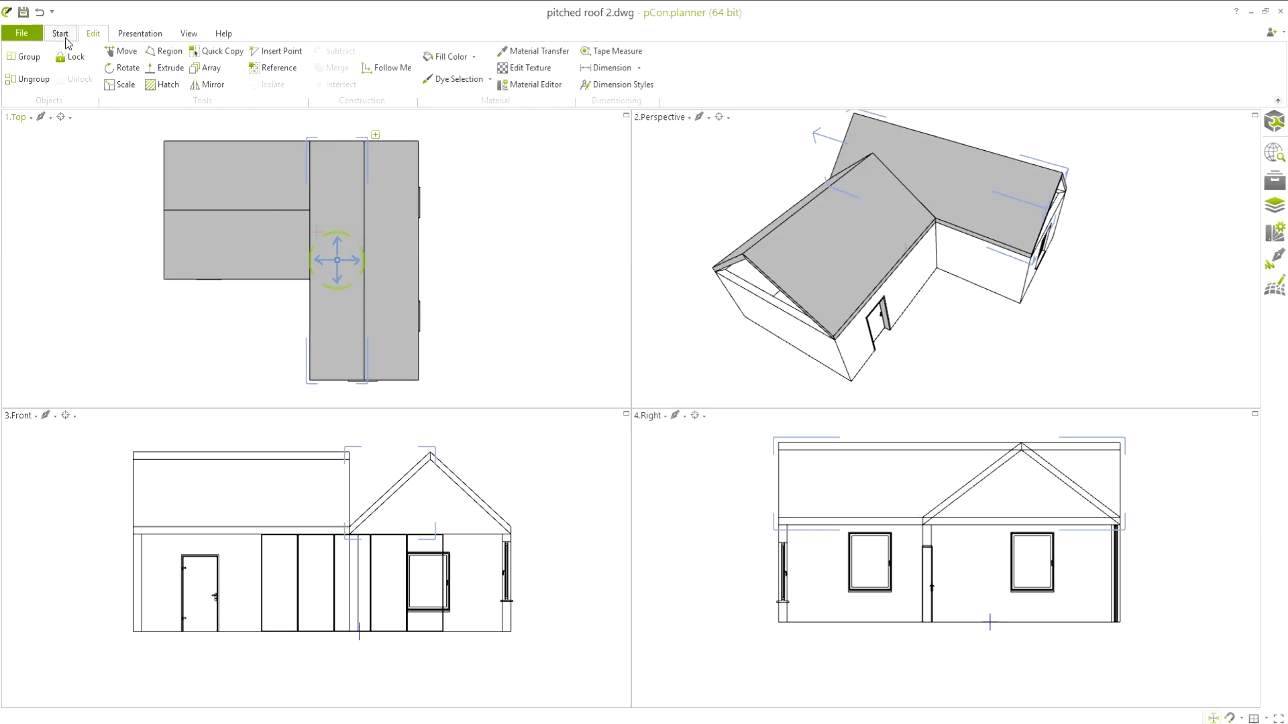
click(60, 34)
- Add a short end roof plane at the left wing's outer end
click(125, 69)
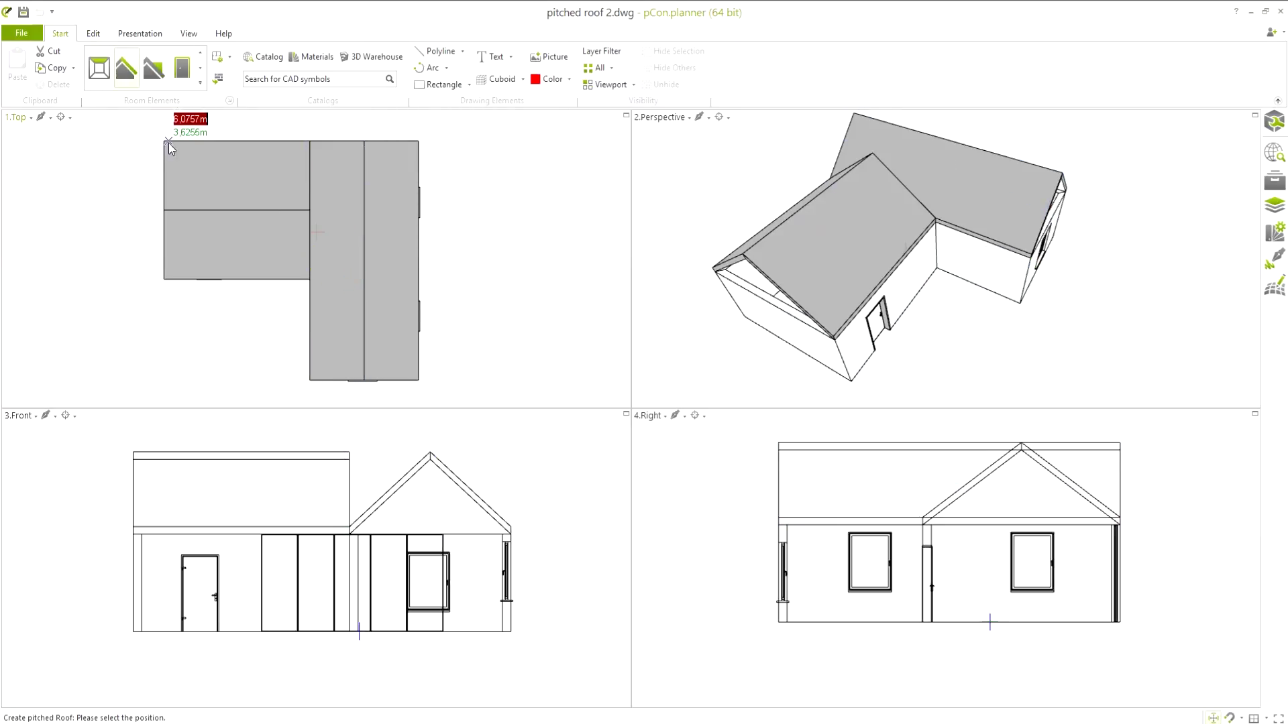
click(166, 141)
click(166, 278)
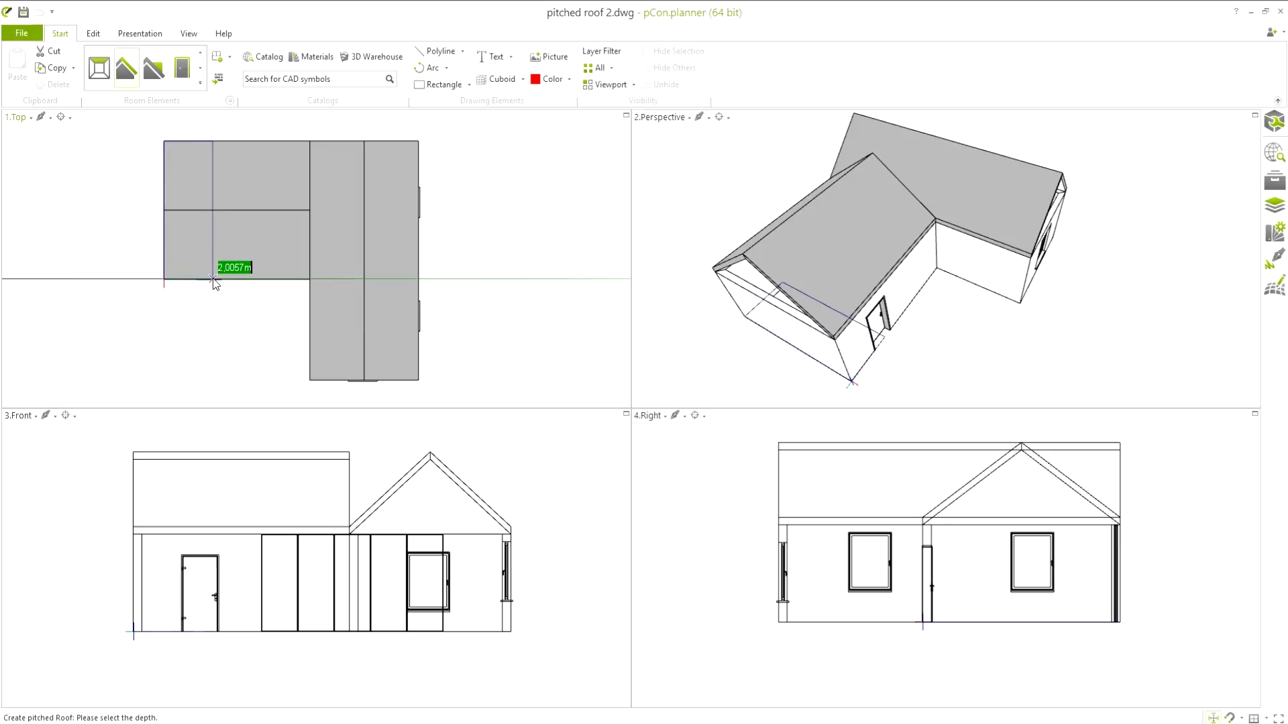
click(212, 279)
click(202, 535)
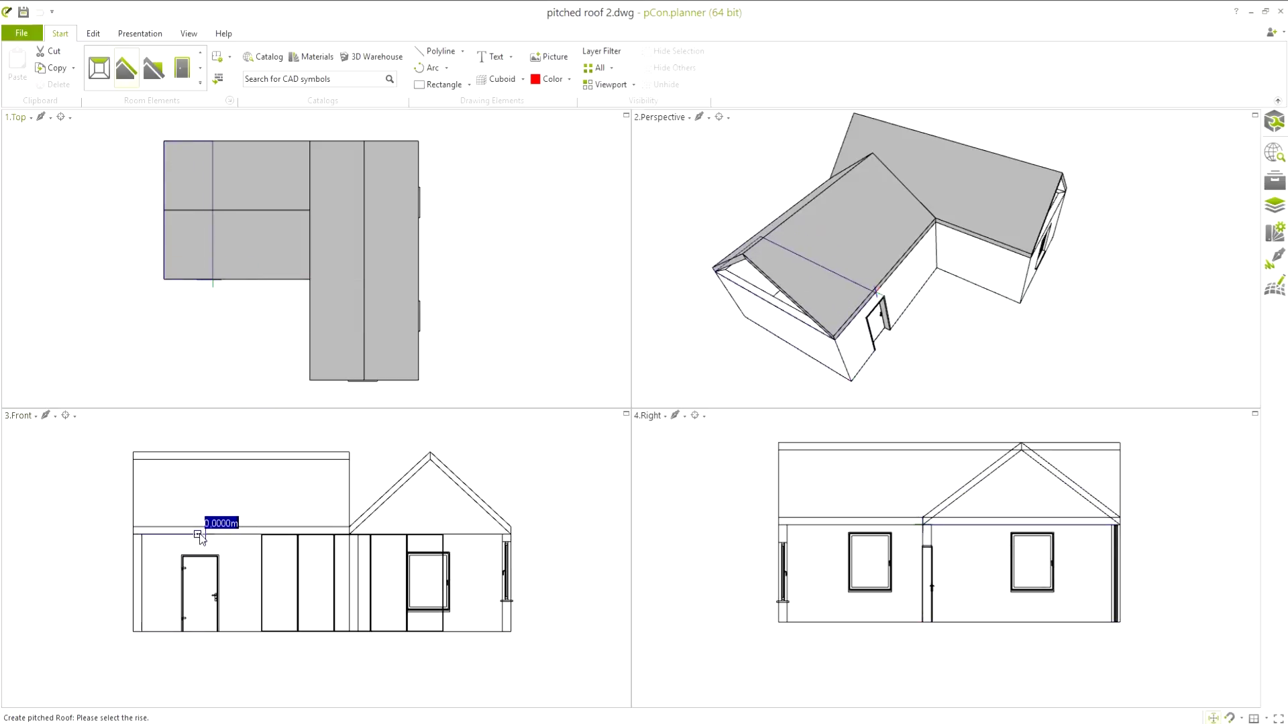
click(201, 491)
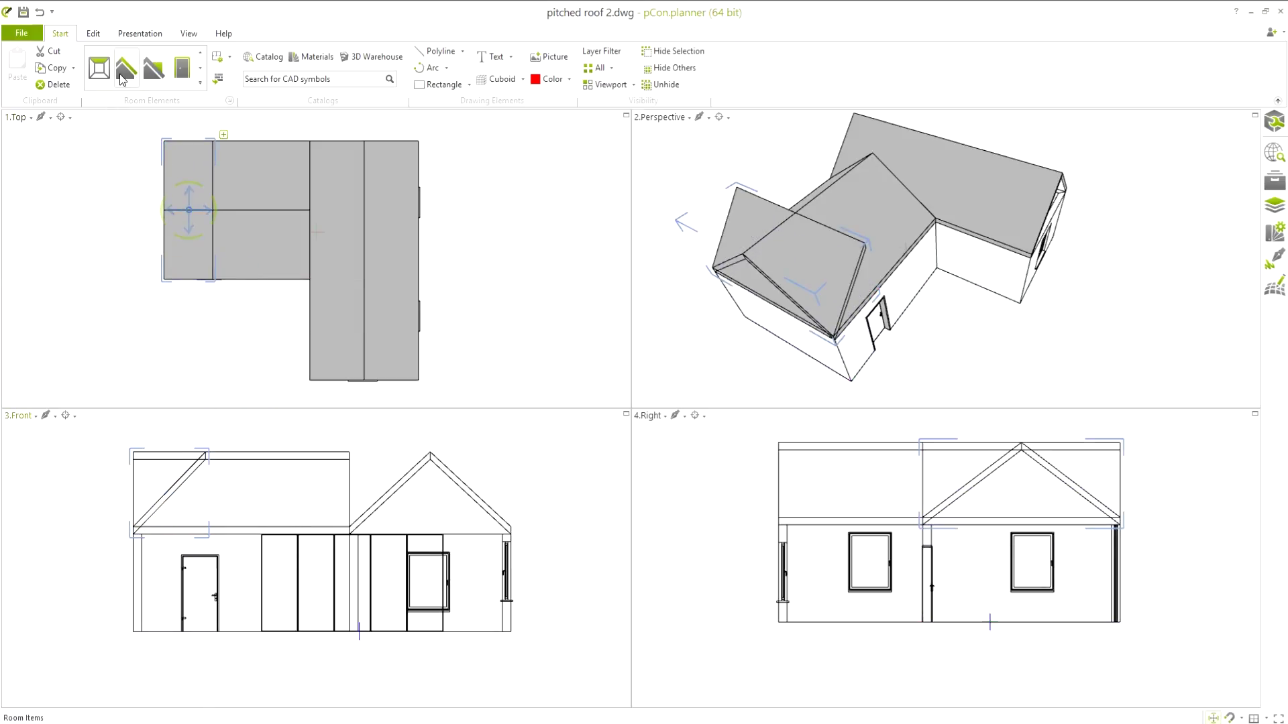
- Add an end roof plane at the right wing's bottom end
click(310, 381)
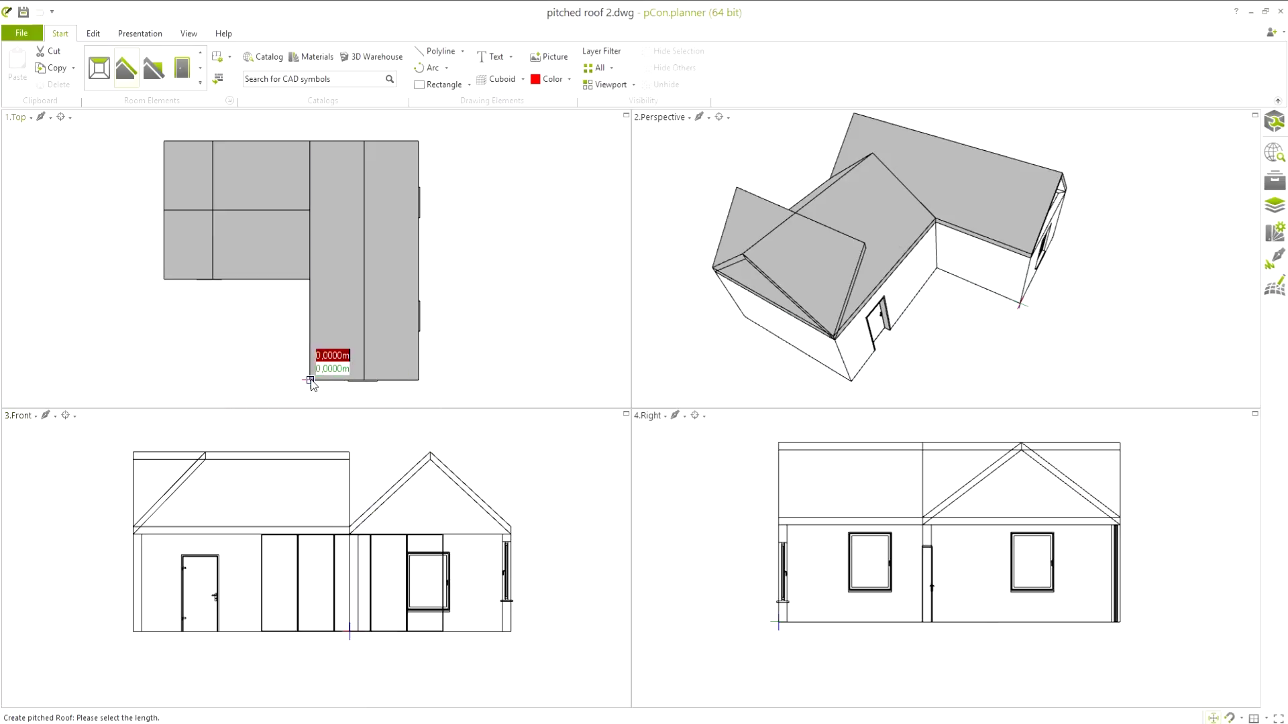
click(393, 332)
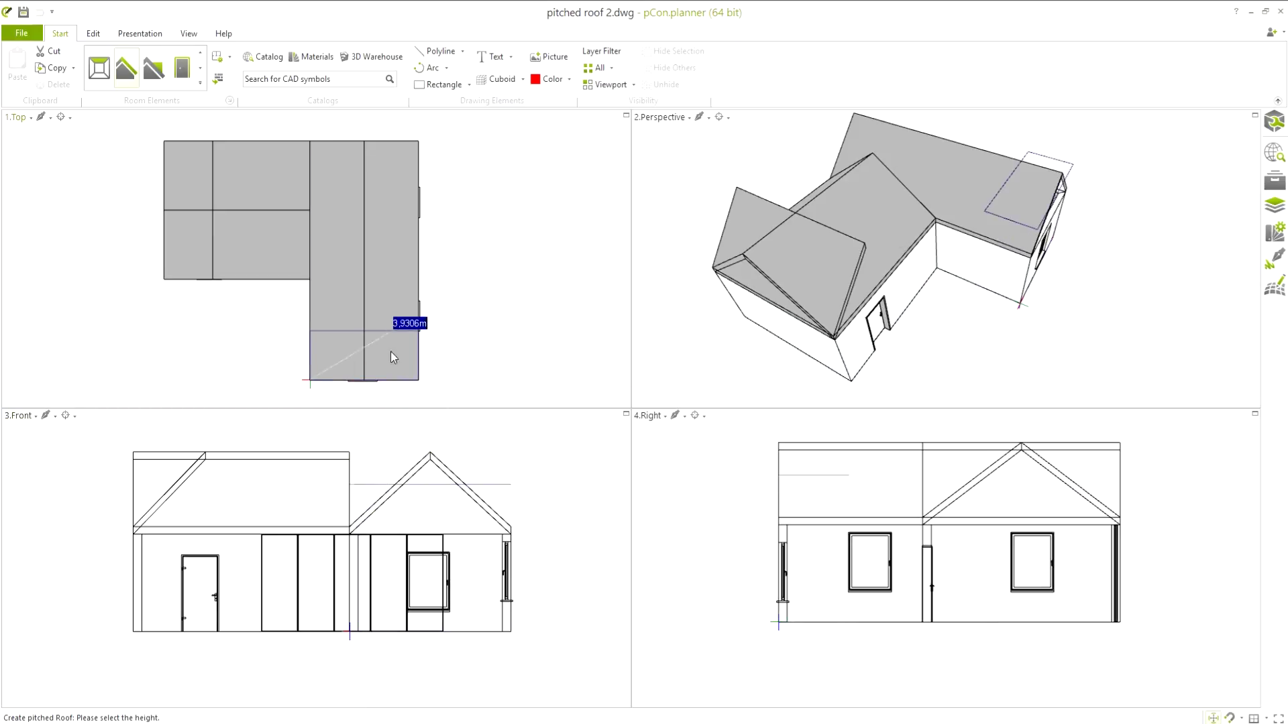
click(456, 536)
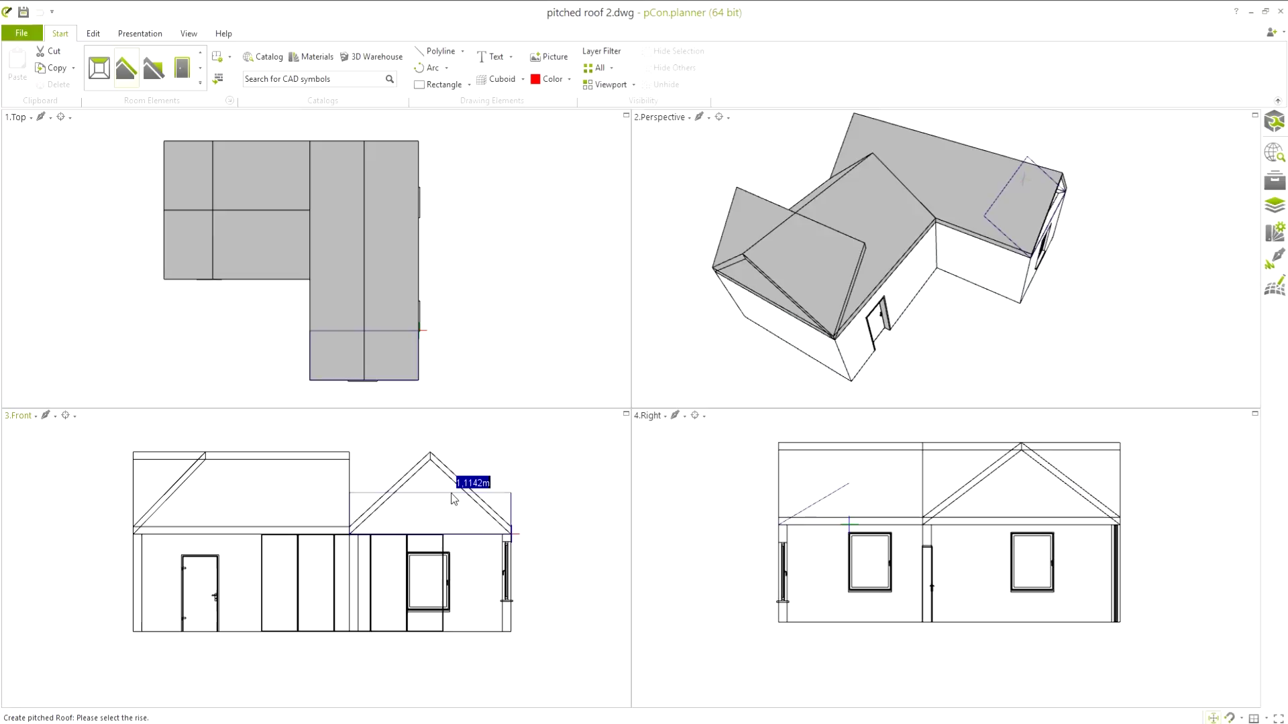
click(452, 499)
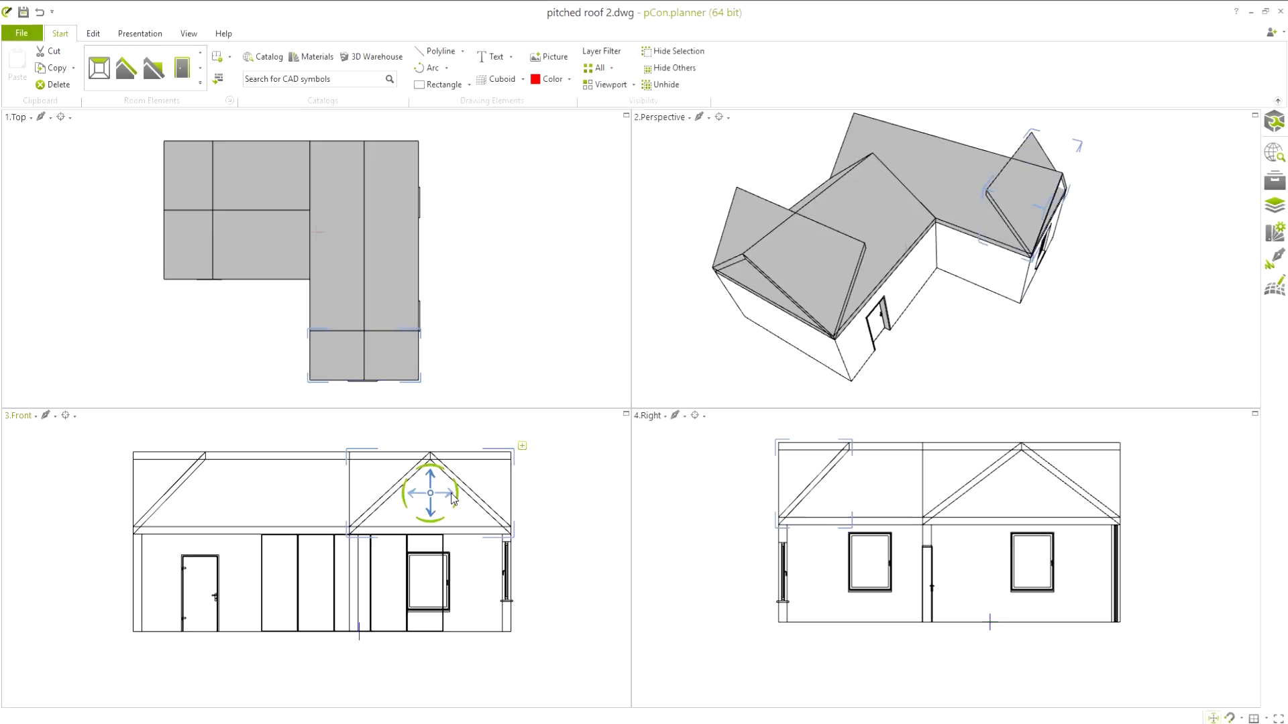
click(187, 160)
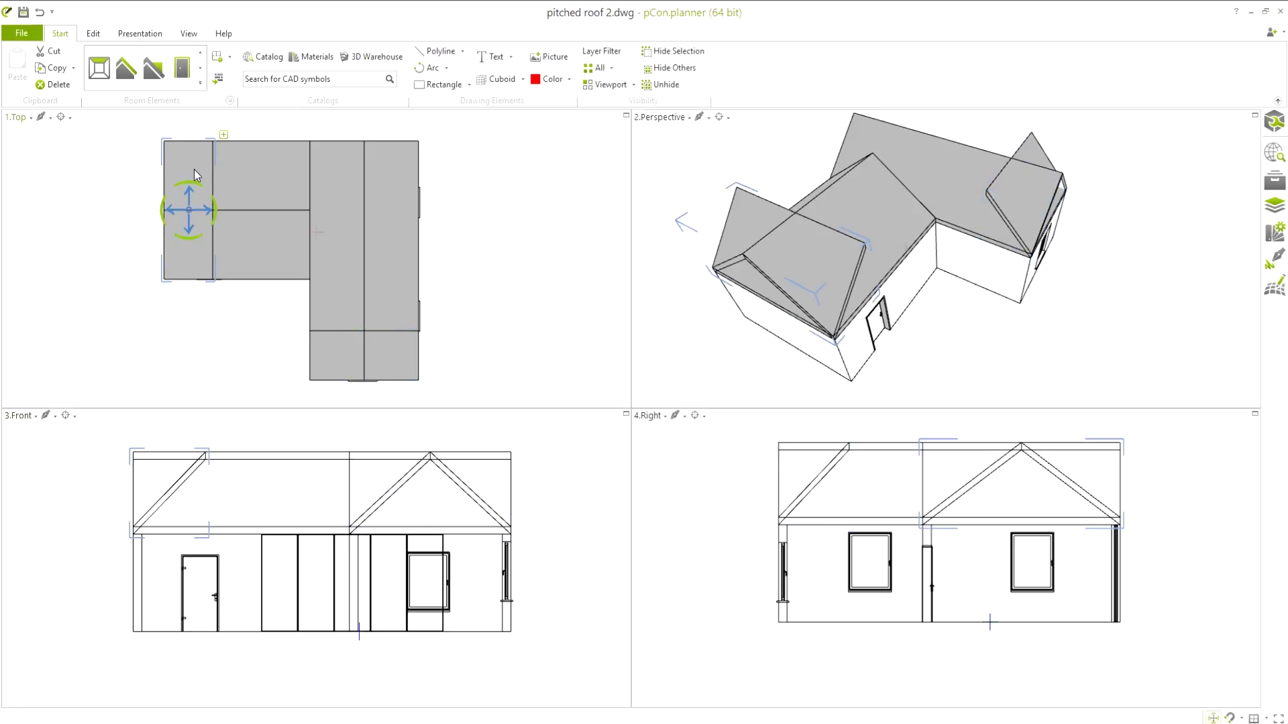
- Move the left roof part's outer corners to the ridge centre, forming a hipped end
double_click(225, 137)
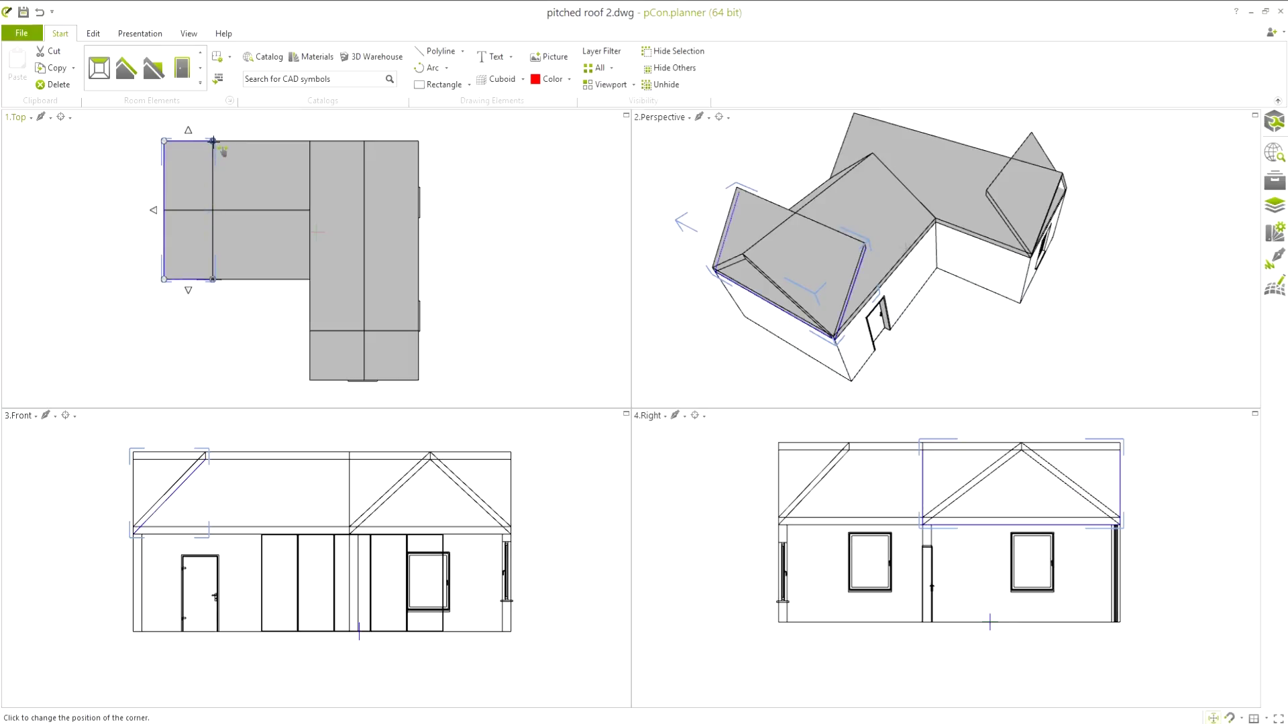
click(214, 143)
click(212, 213)
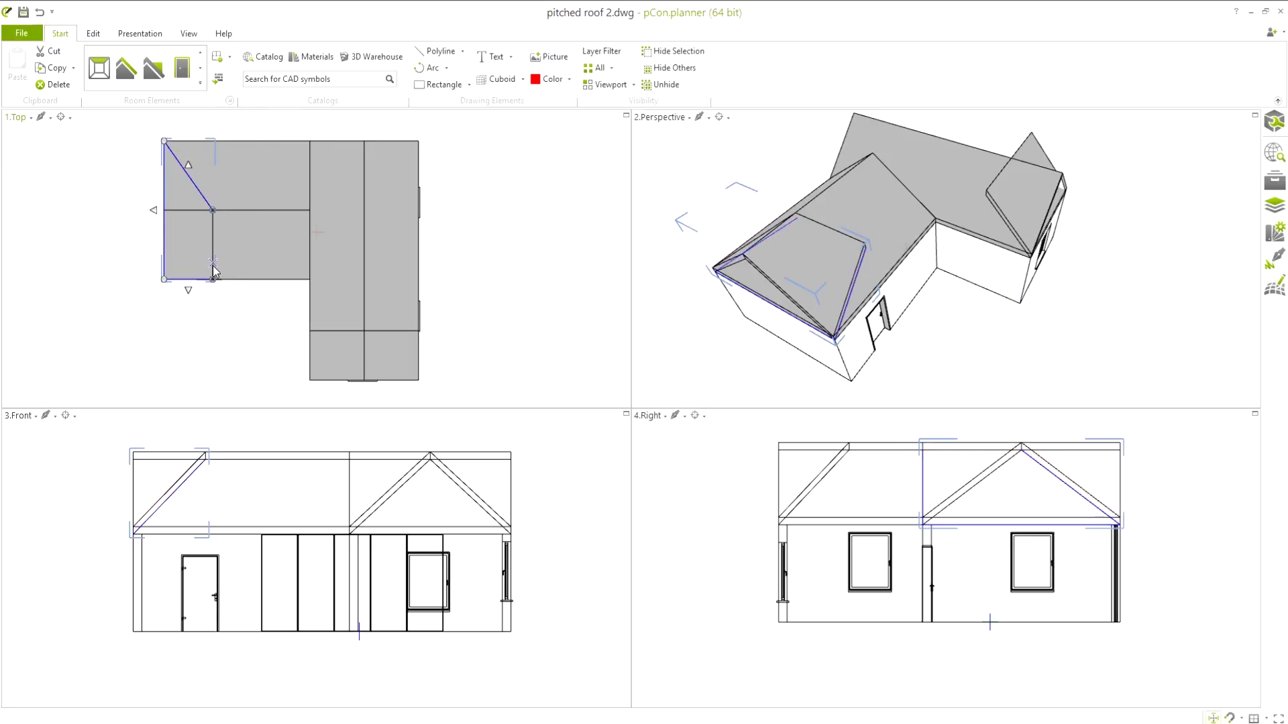
click(214, 278)
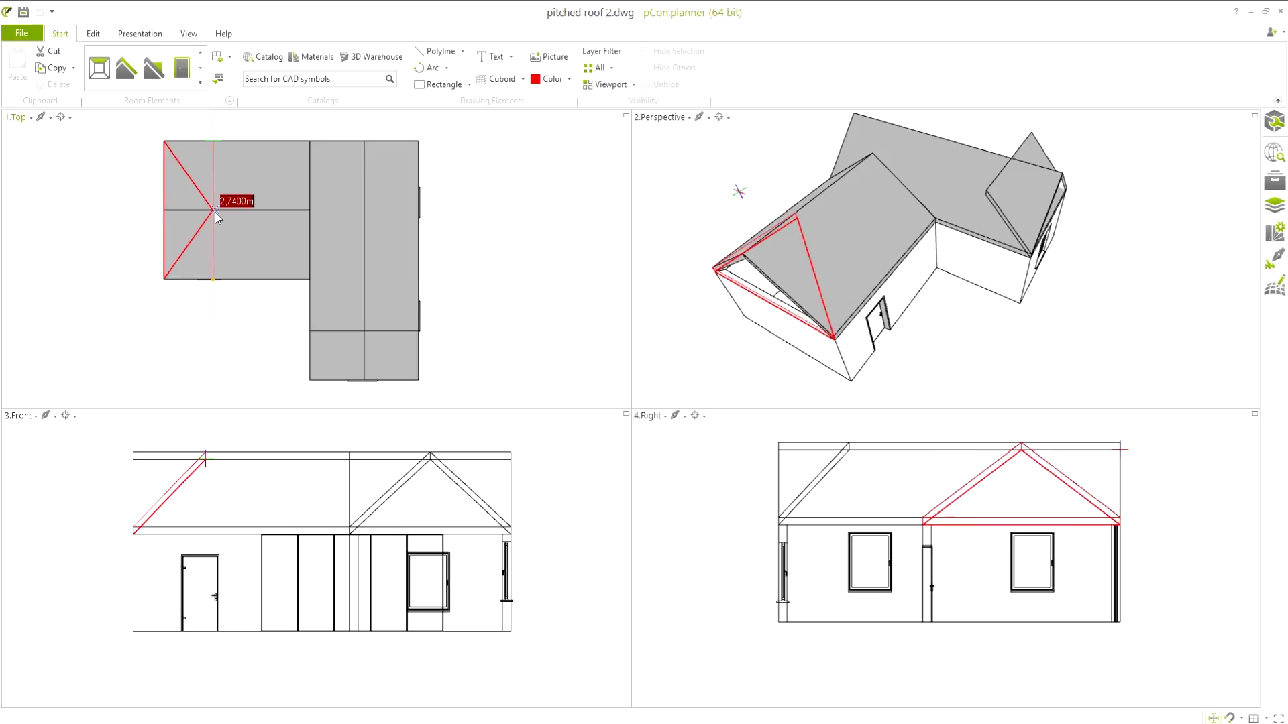
click(214, 213)
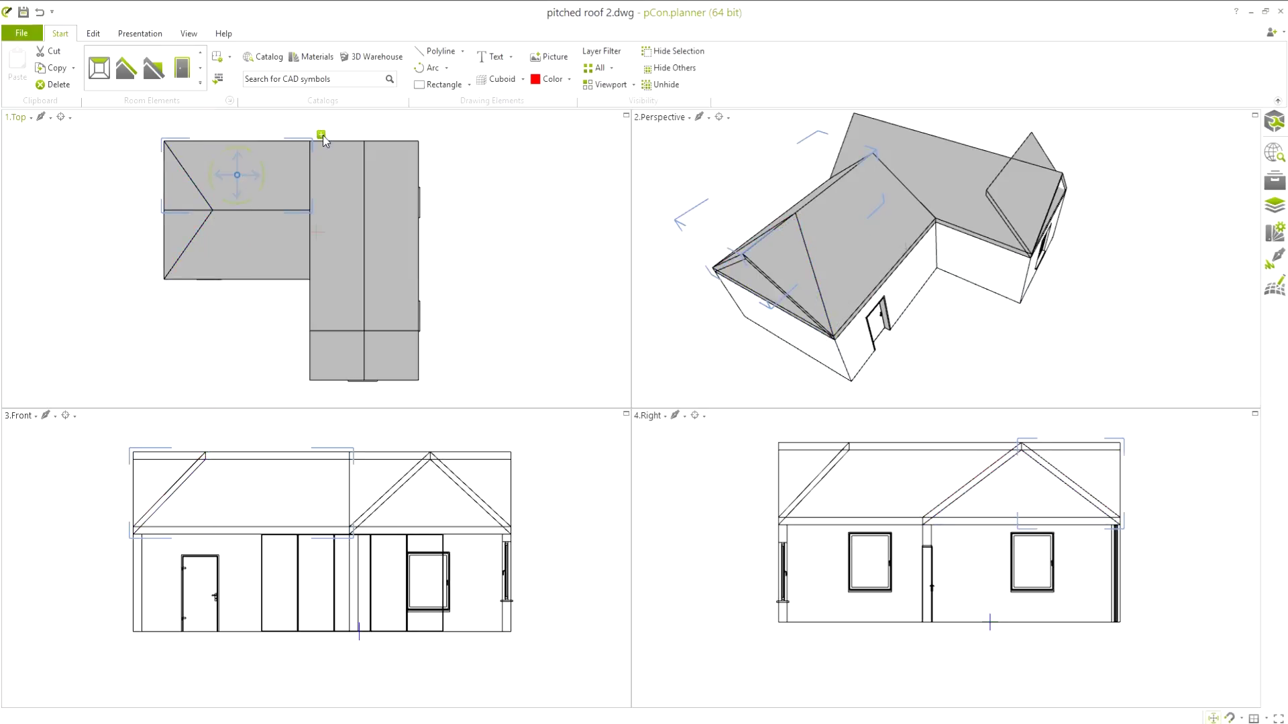
click(211, 210)
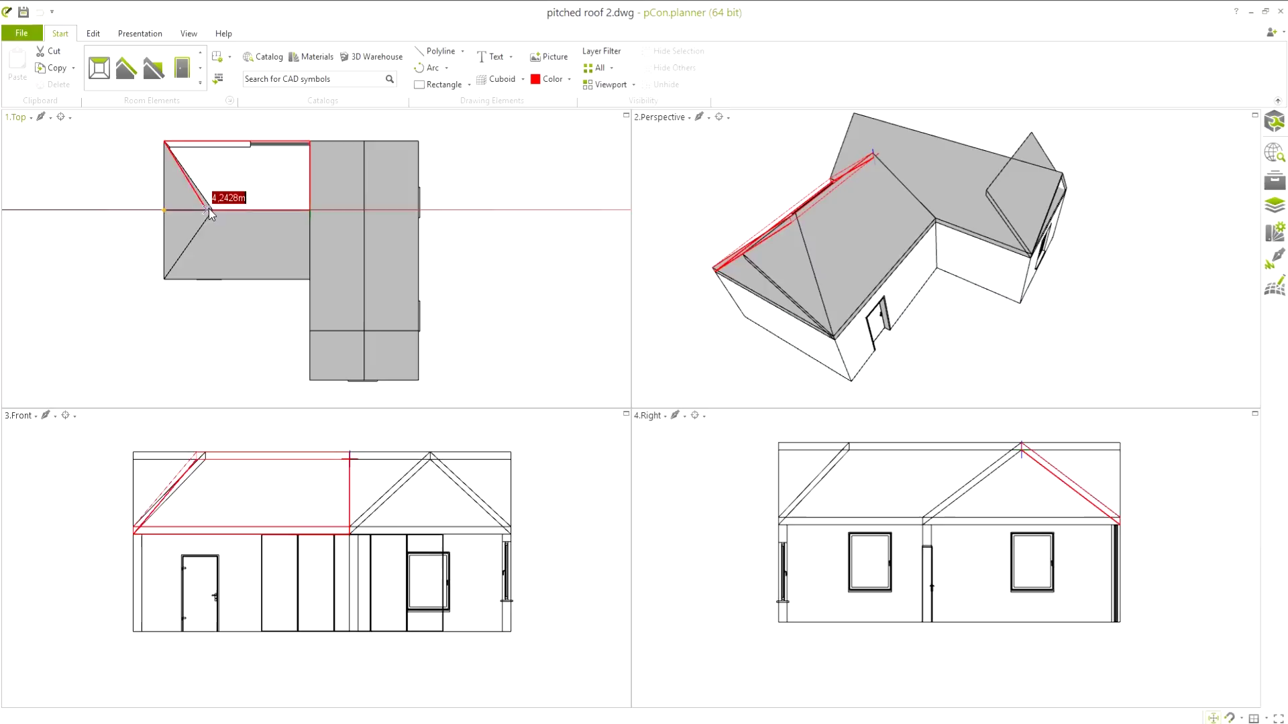
click(213, 209)
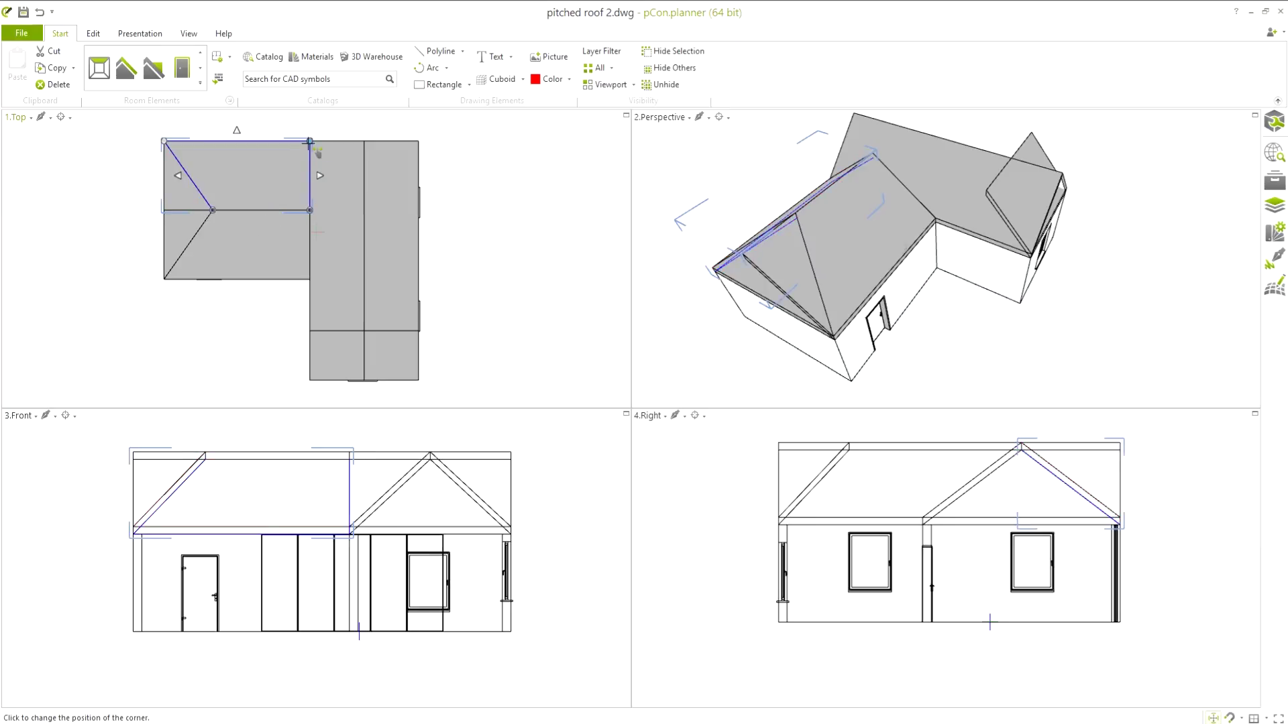
- Extend the left-wing roof halves to the building's right side and valley point
click(309, 143)
click(417, 143)
click(310, 210)
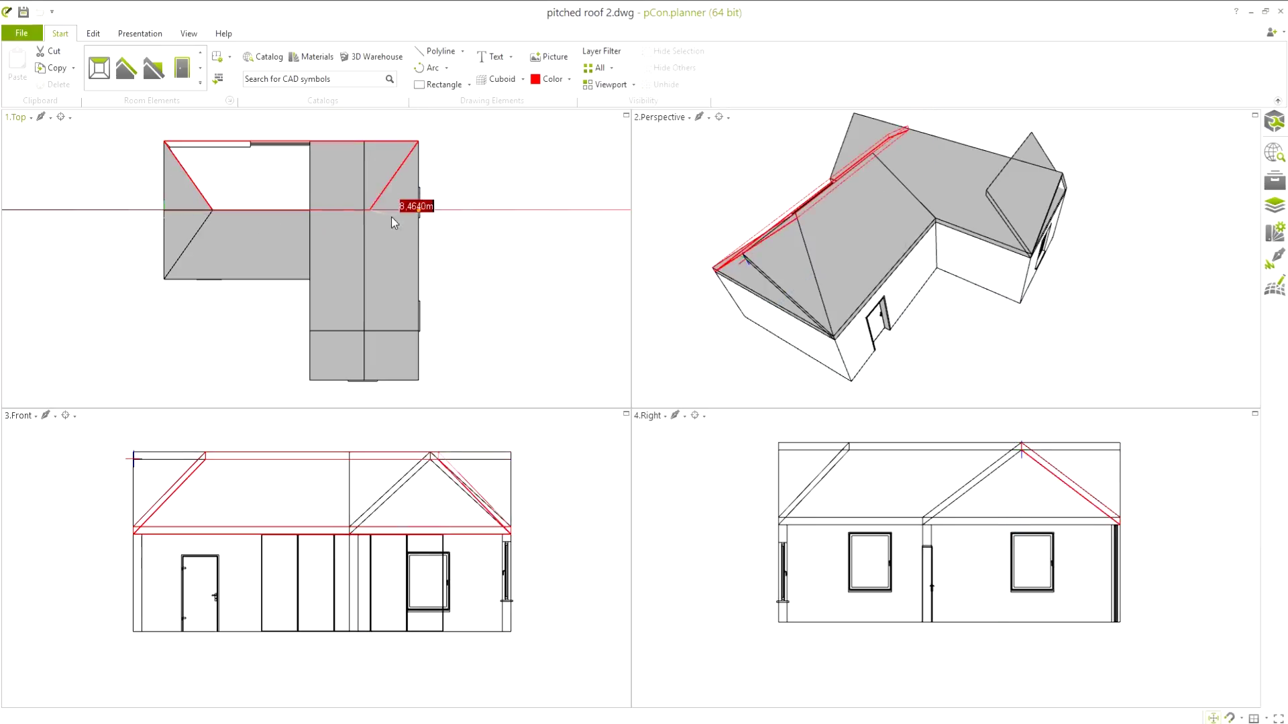
click(364, 210)
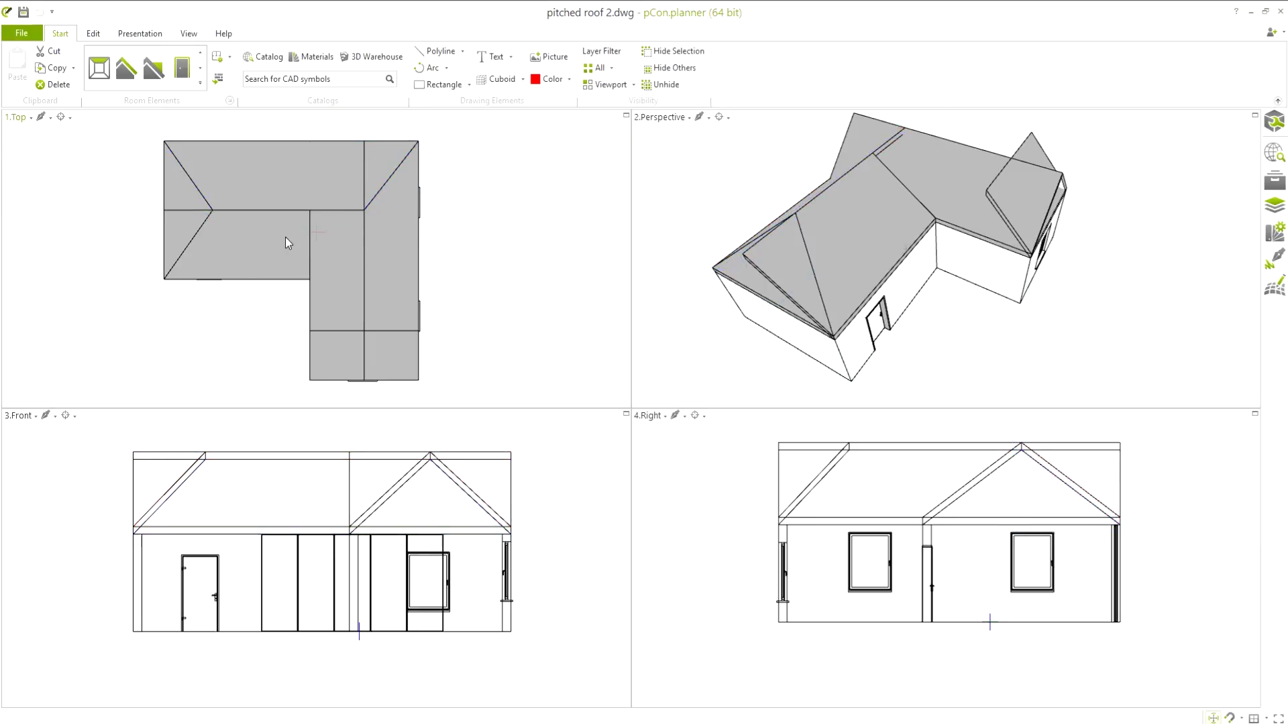
click(322, 205)
click(363, 210)
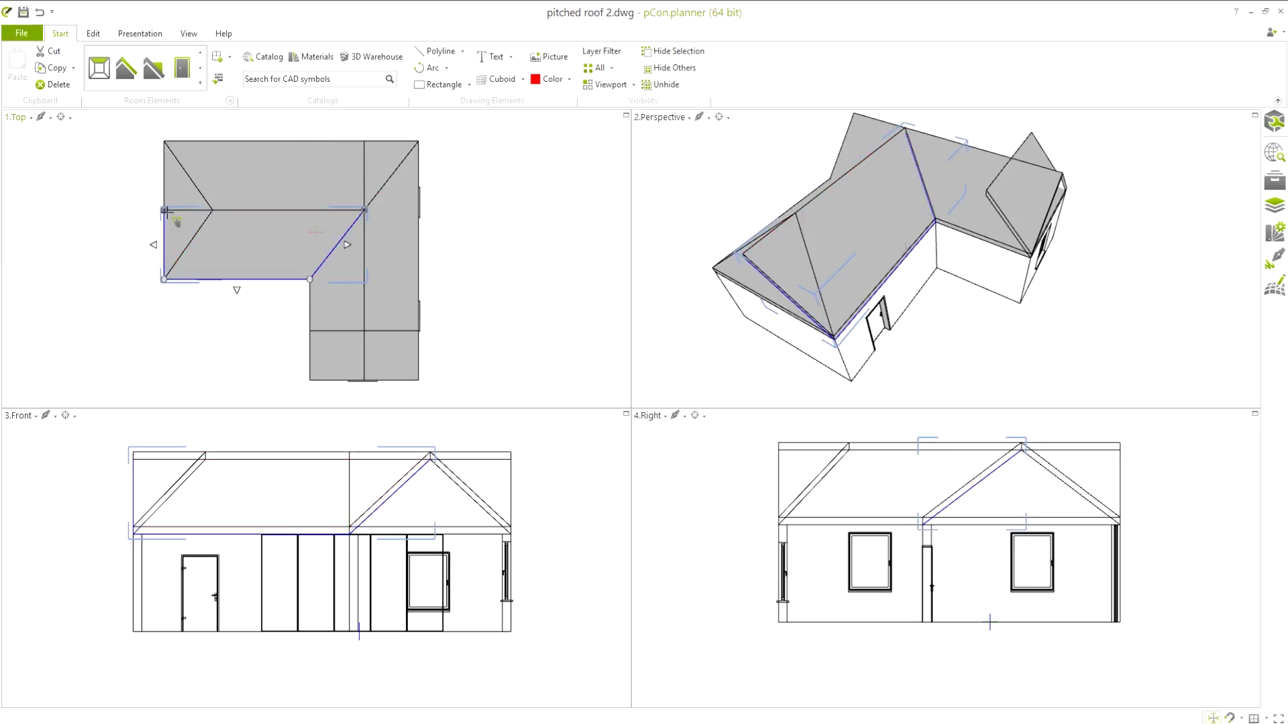
click(167, 212)
- Snap the side-wing roof part's corner to the valley point
key(Escape)
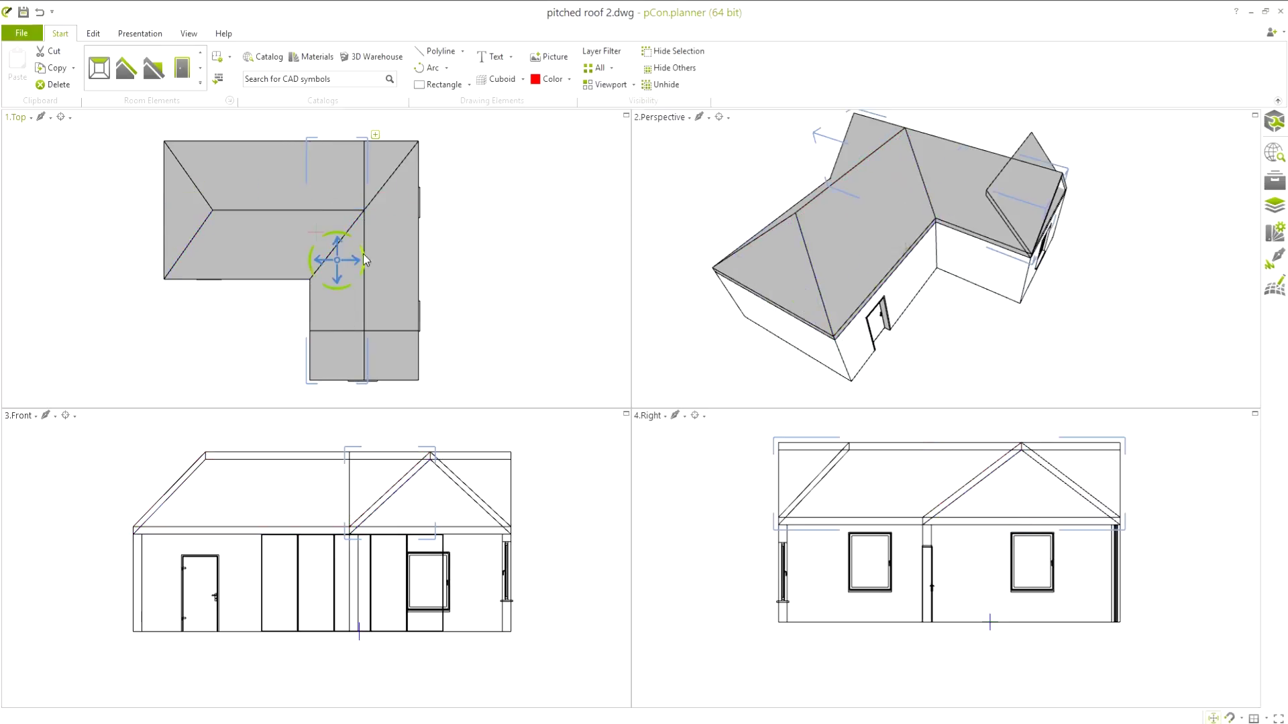
click(375, 136)
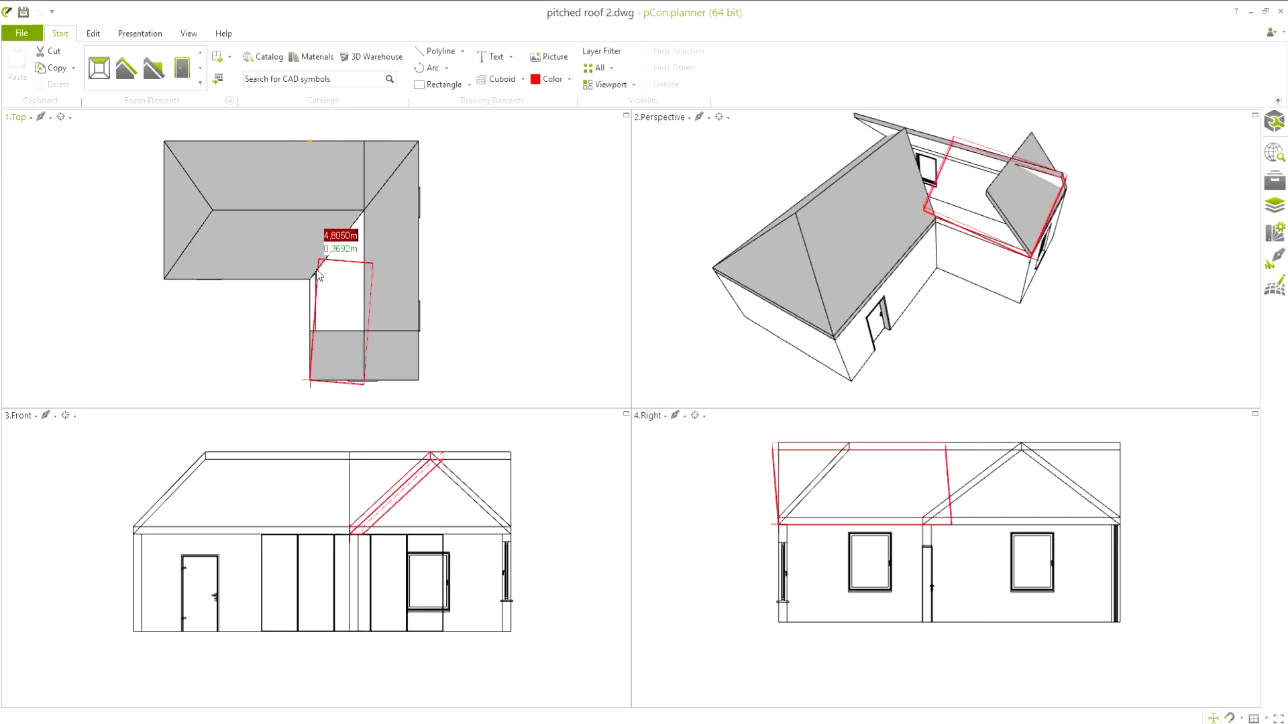
click(310, 281)
click(364, 209)
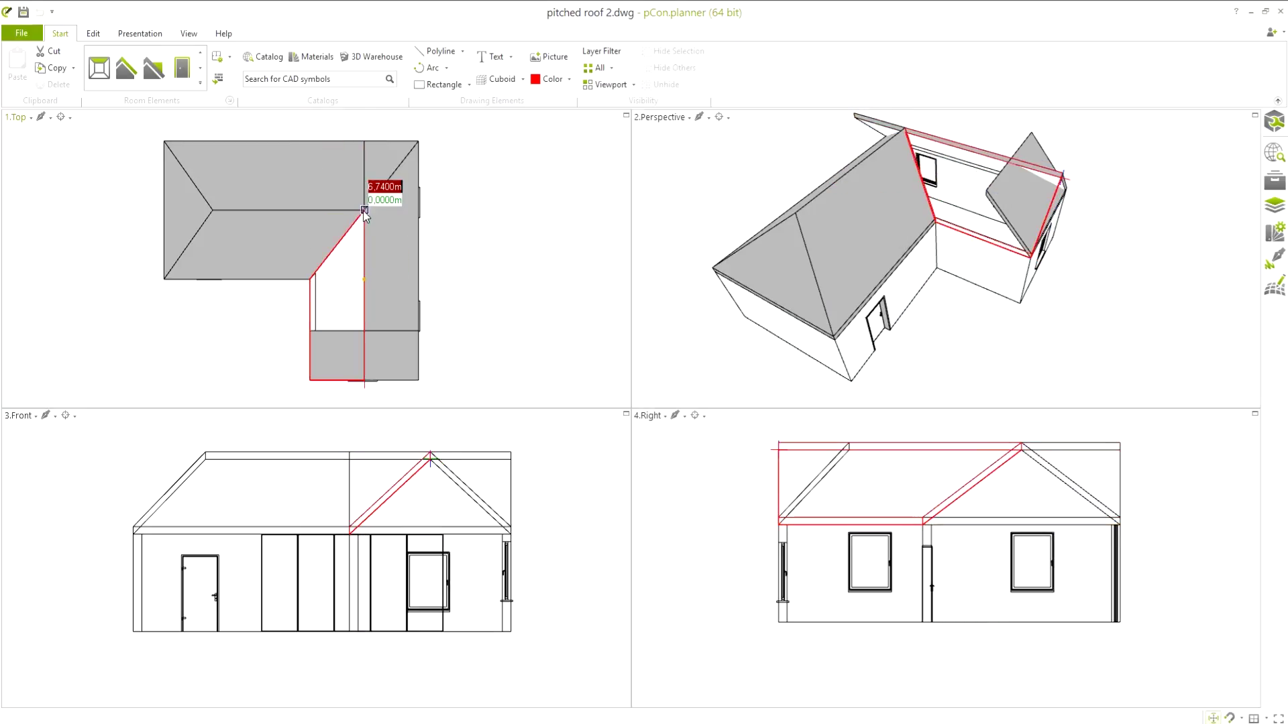
key(Escape)
- Move the right-wing roof half's ridge corners onto the valley points
click(363, 380)
click(389, 344)
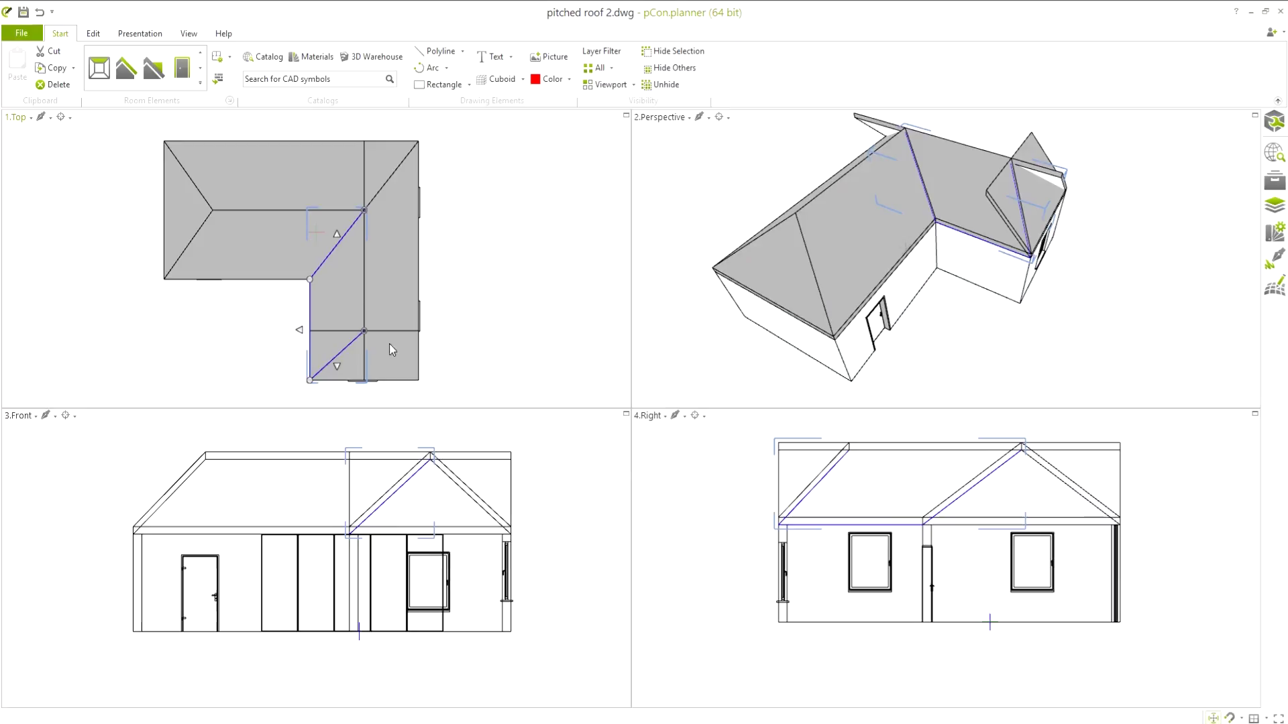
click(365, 210)
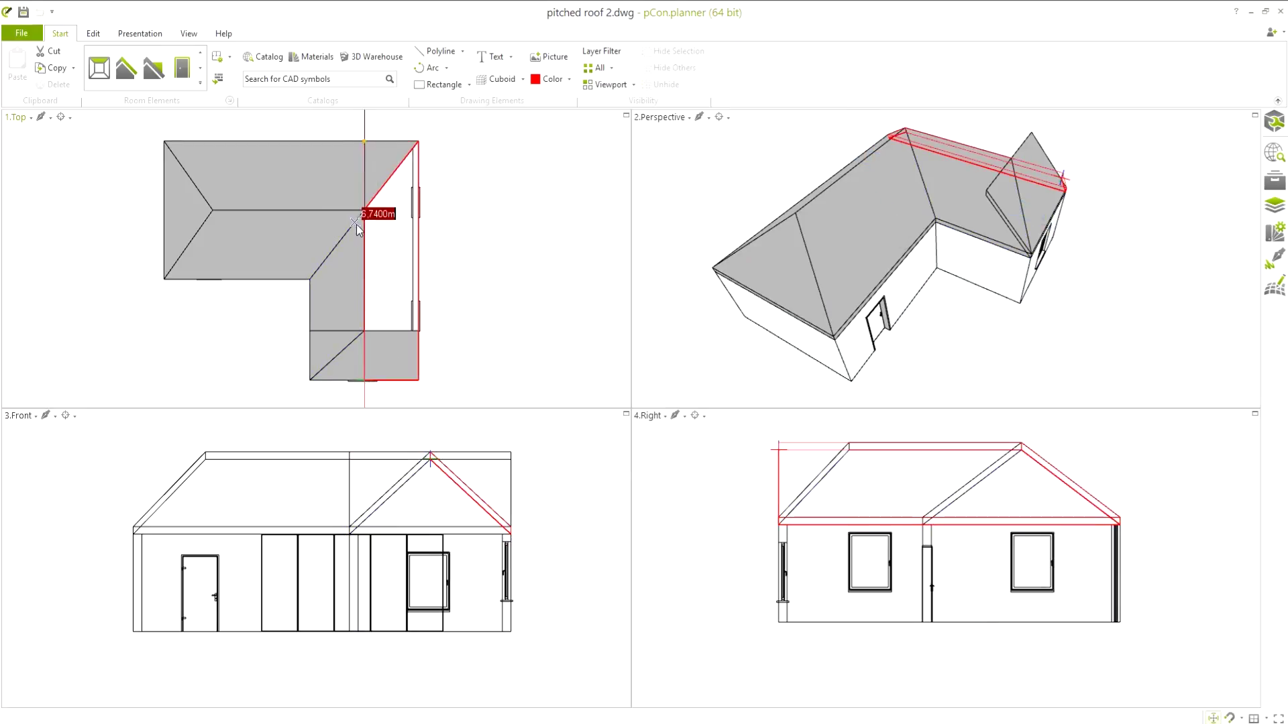
click(365, 210)
click(364, 332)
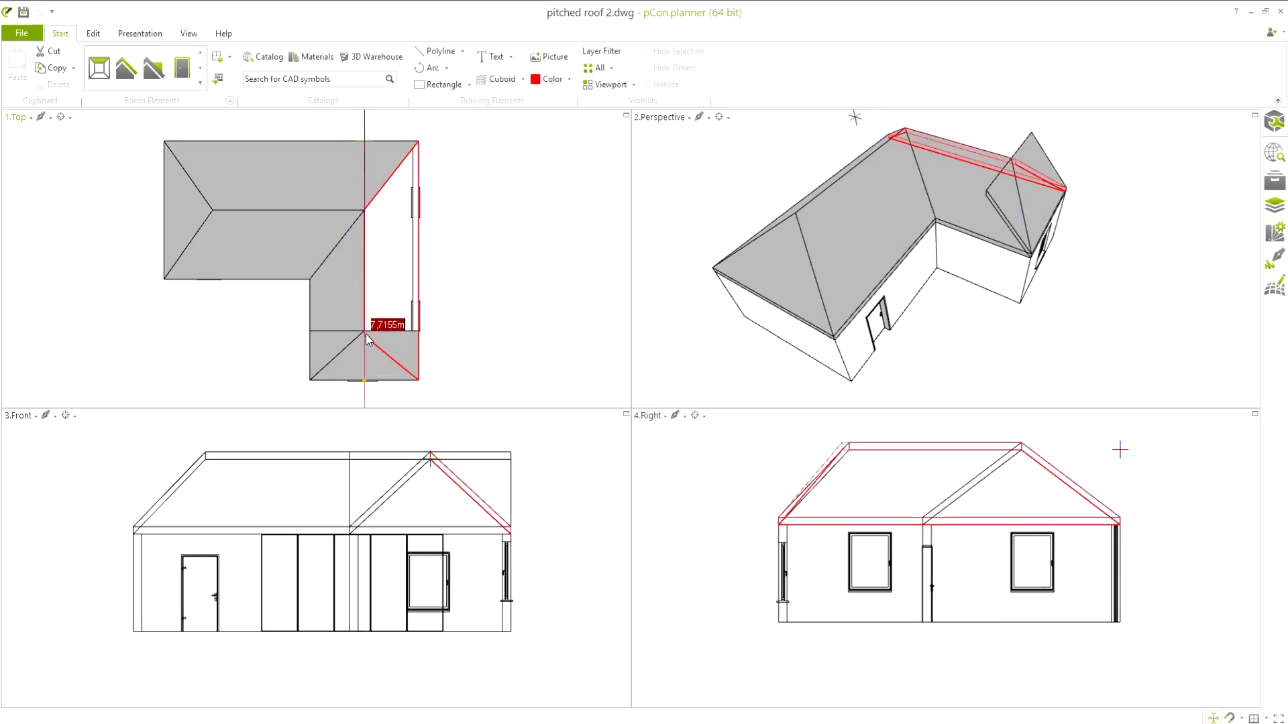
- Pull the south-end roof's ridge corner inward to form a hipped end
click(370, 363)
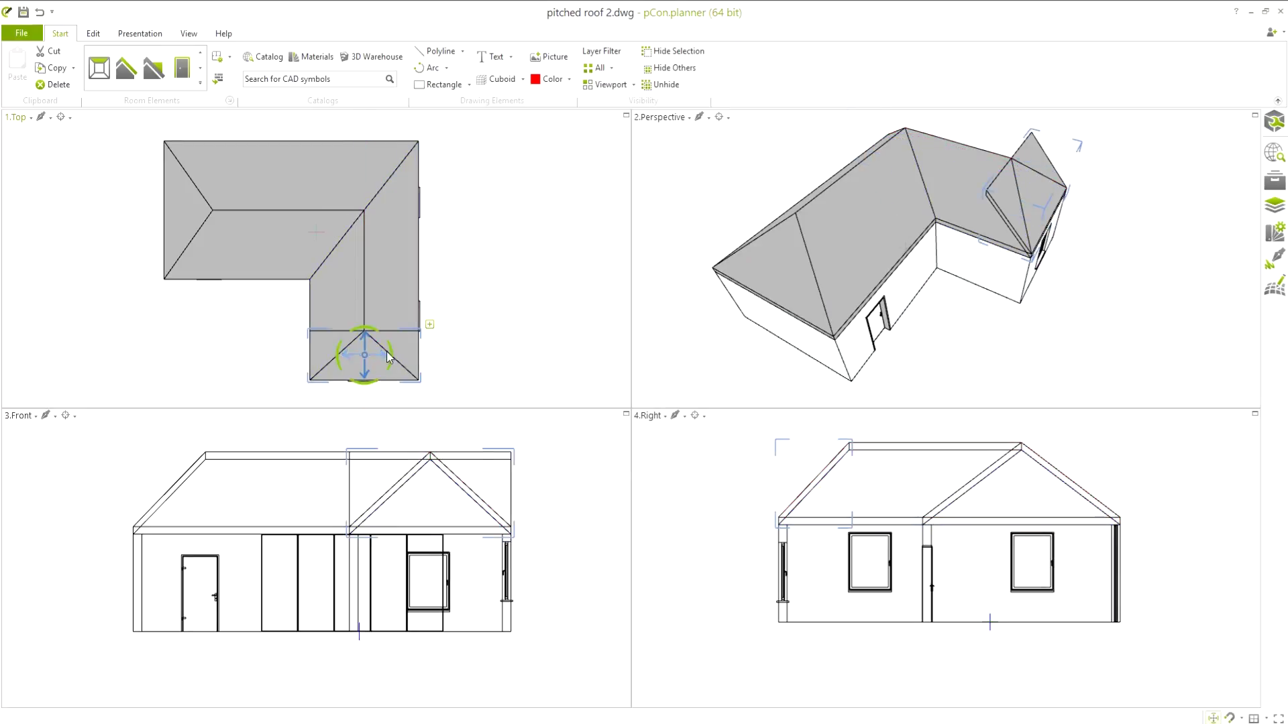
click(421, 334)
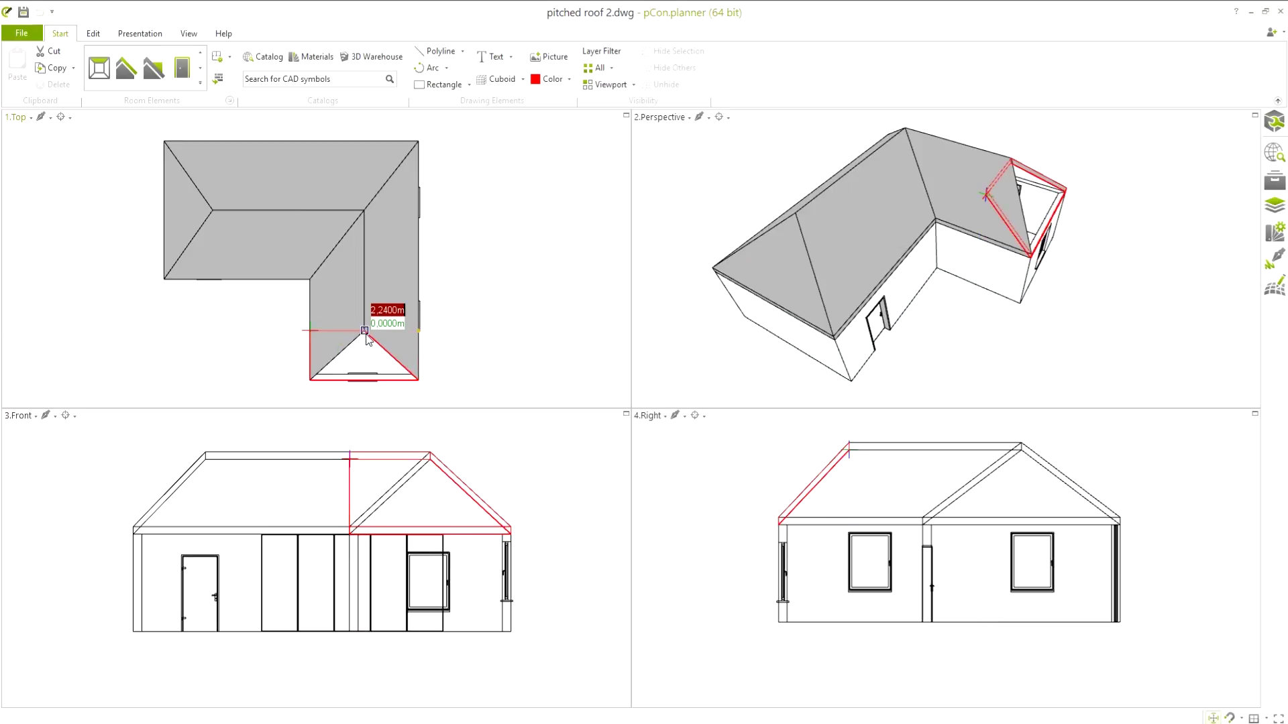
click(367, 339)
click(364, 332)
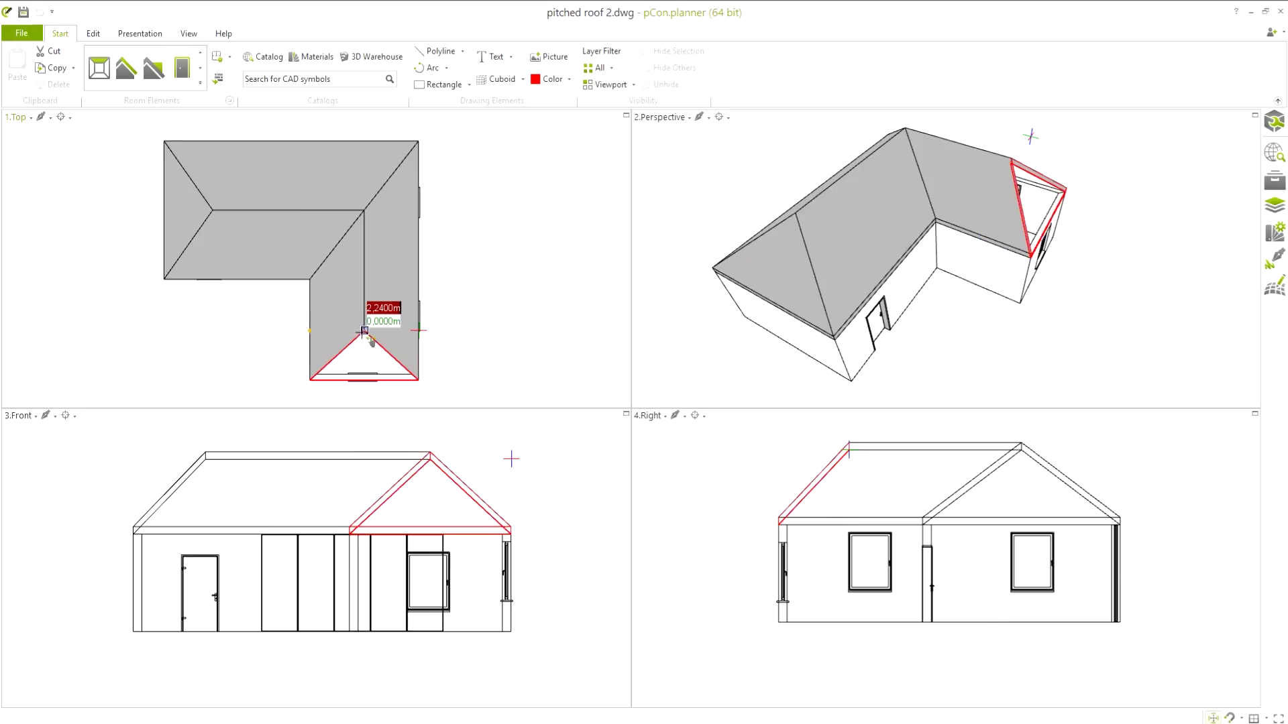
click(369, 340)
key(Escape)
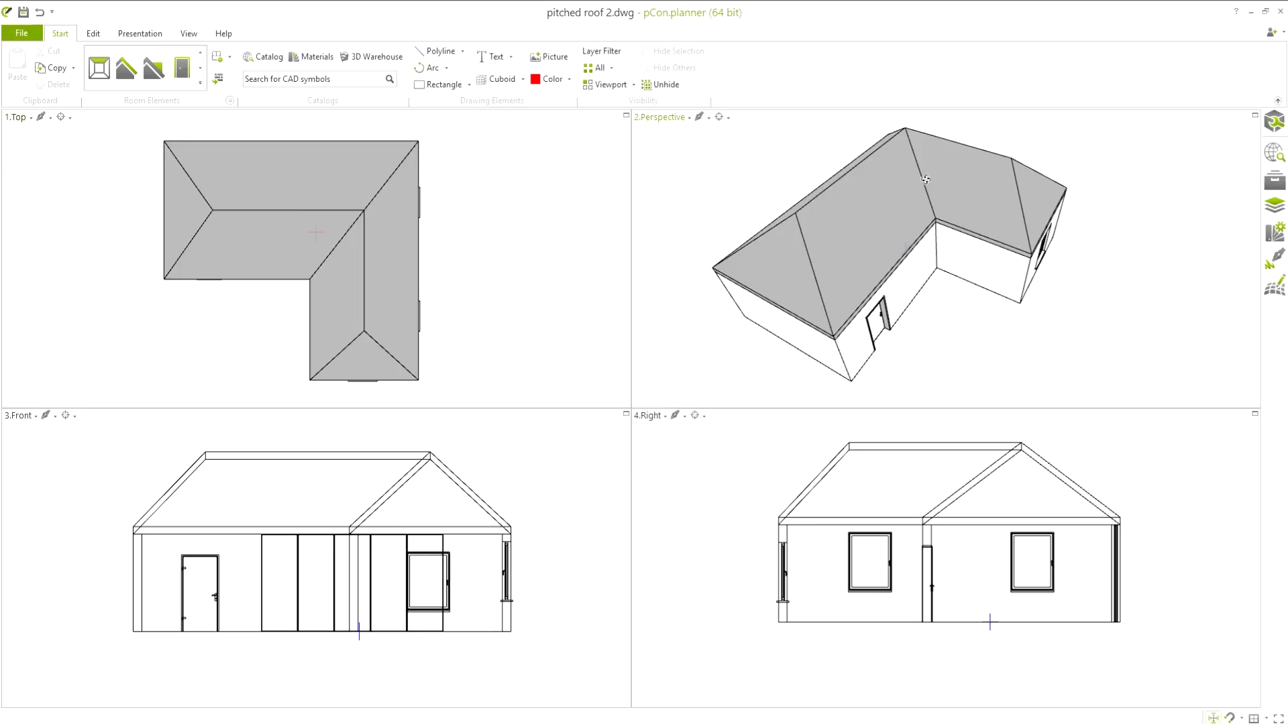
- Orbit the perspective view around the house to inspect the mansard roof
mouse_move(925, 181)
middle_down()
mouse_move(871, 174)
mouse_move(909, 169)
middle_up()
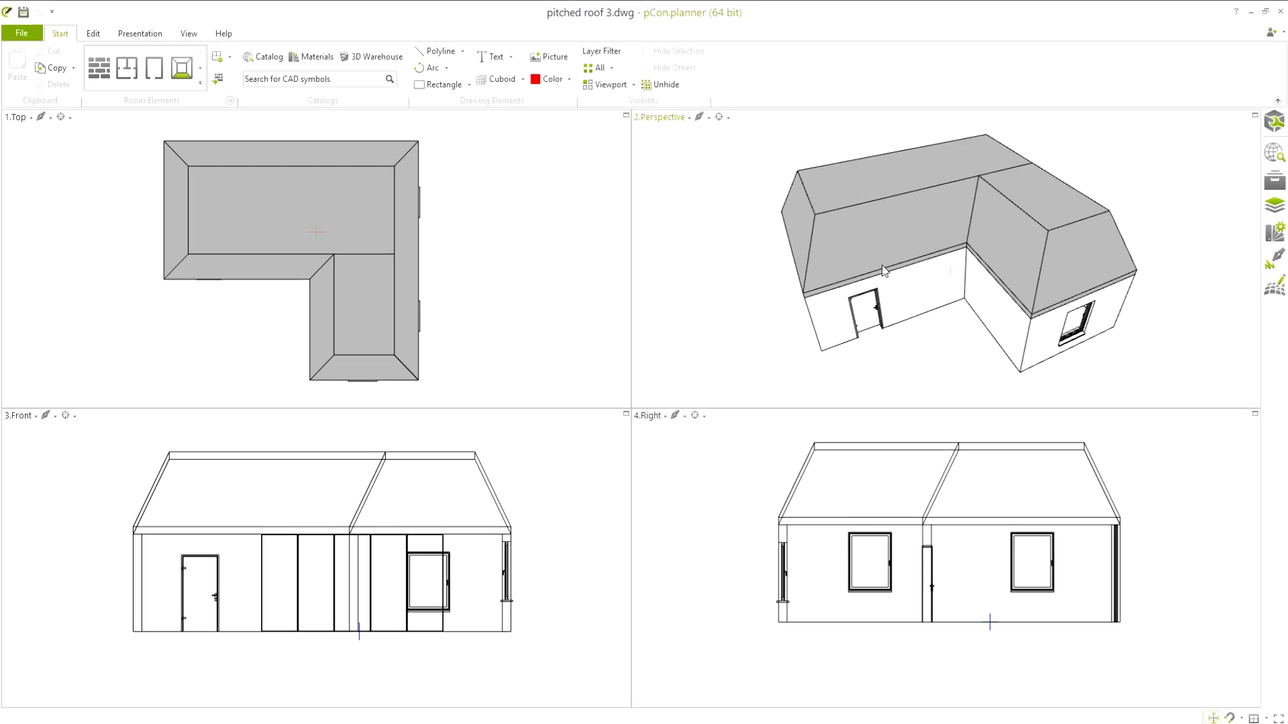
mouse_move(902, 221)
middle_down()
mouse_move(989, 208)
mouse_move(835, 214)
middle_up()
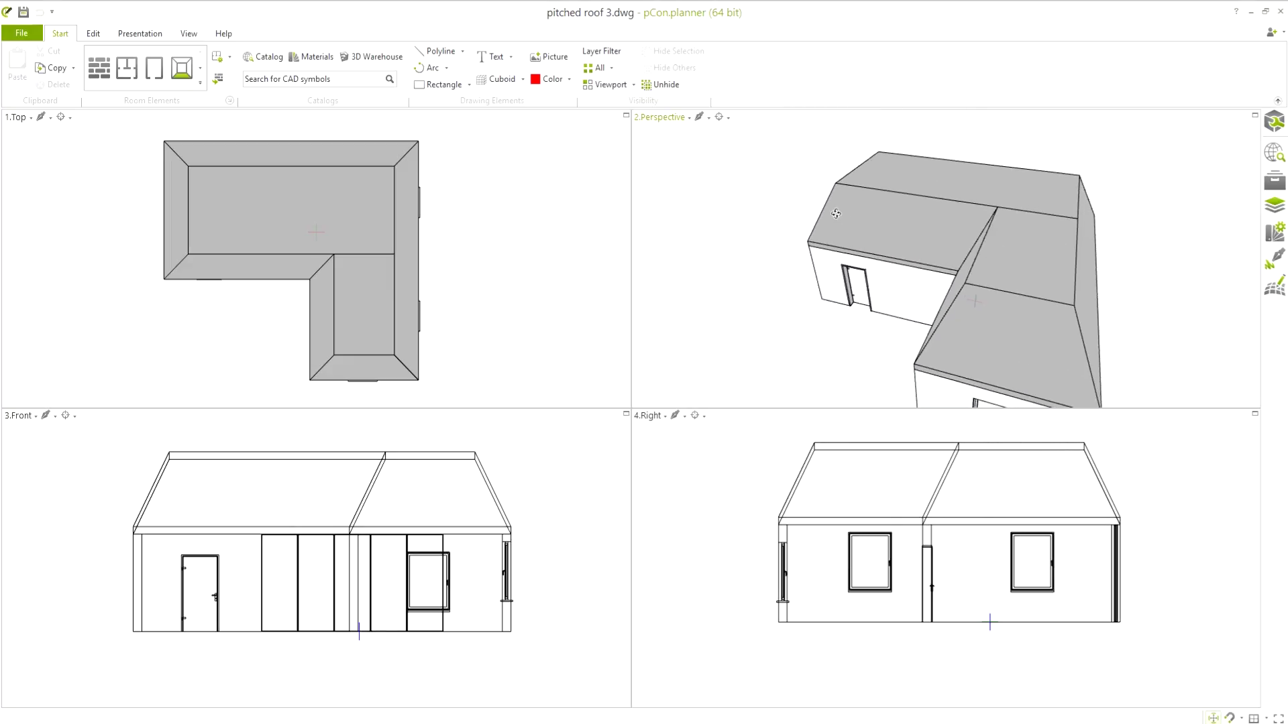